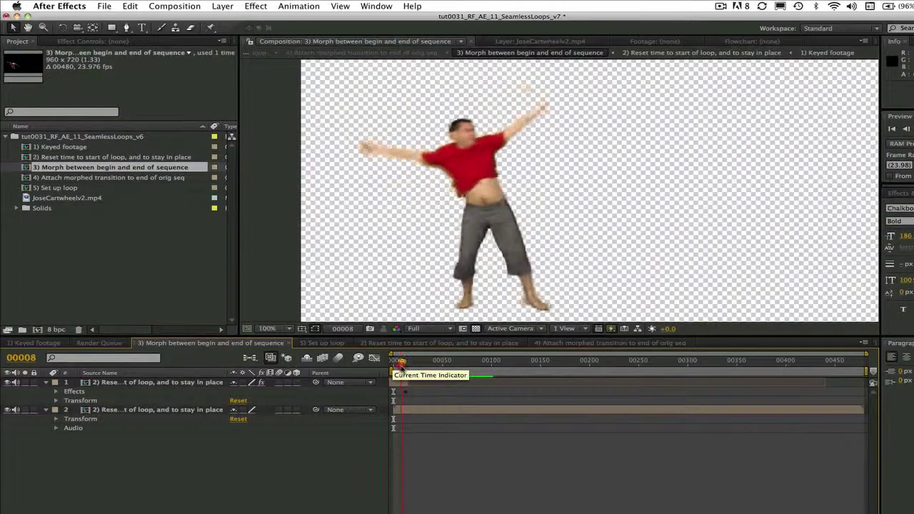
# Scrub and preview the comp 3 morph, then switch to the '4) Attach morphed transition' comp
pyautogui.moveTo(408, 369); pyautogui.dragTo(387, 368)
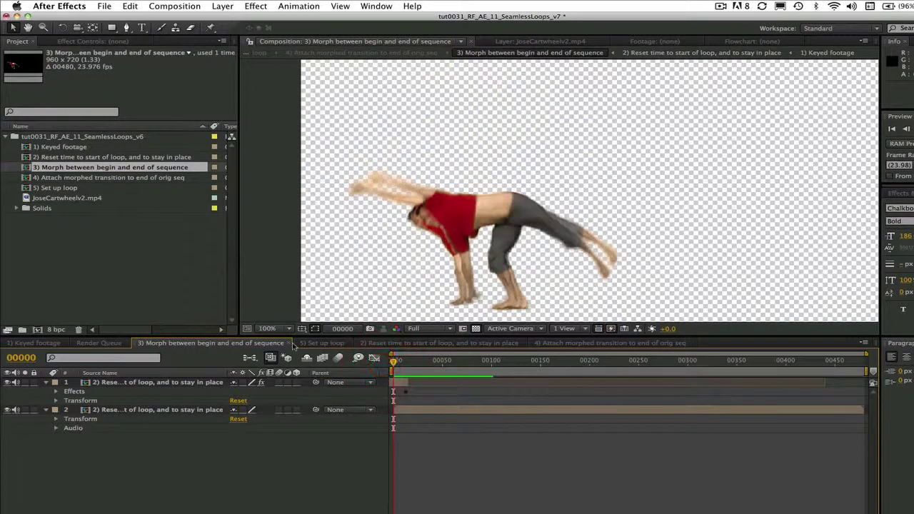
pyautogui.press('space')
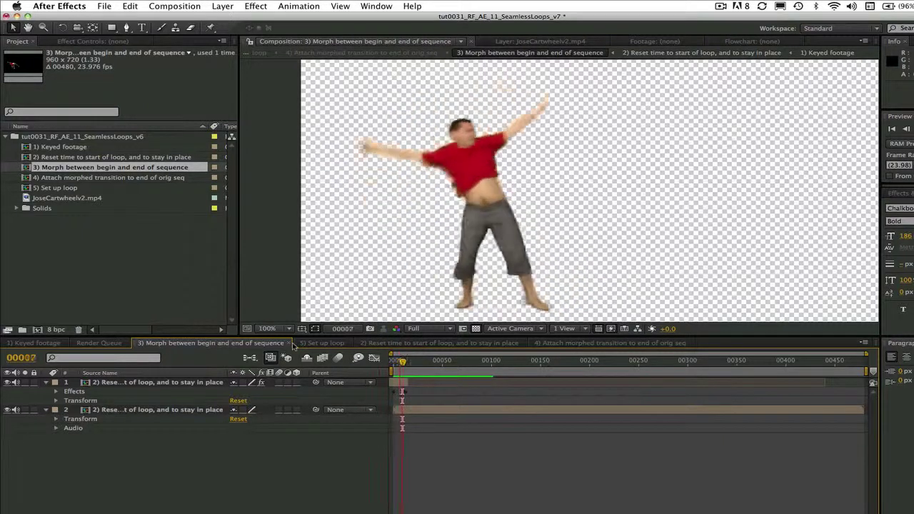
pyautogui.click(610, 343)
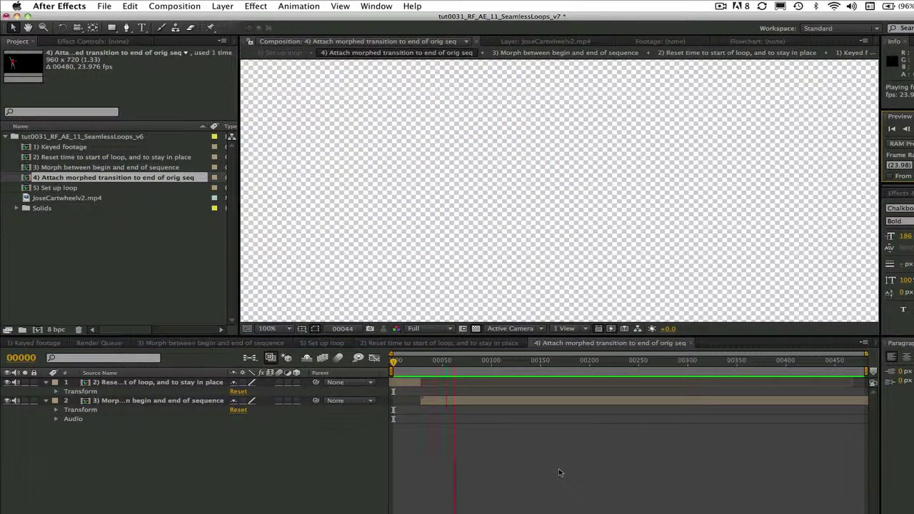
# Stop playback at frame 71, scrub back through the cartwheel and expand the project folder
pyautogui.click(463, 361)
pyautogui.moveTo(460, 362); pyautogui.dragTo(393, 382)
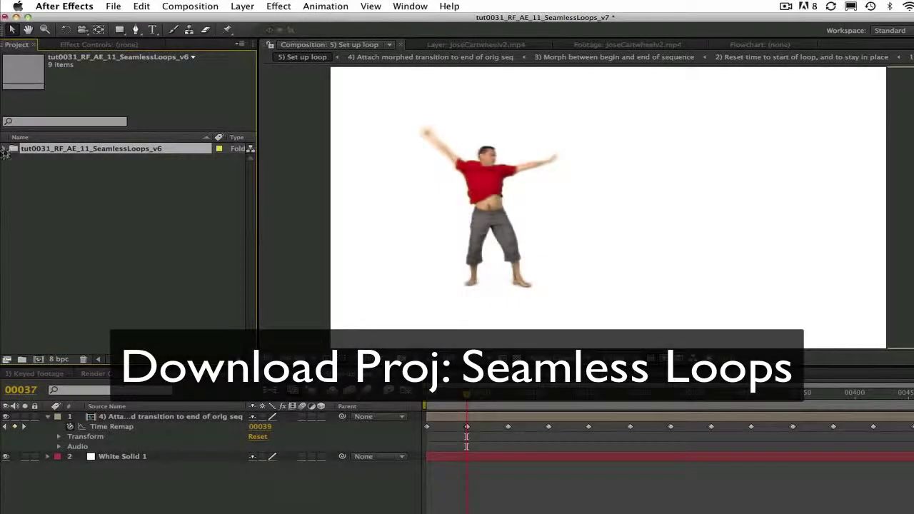
pyautogui.click(4, 149)
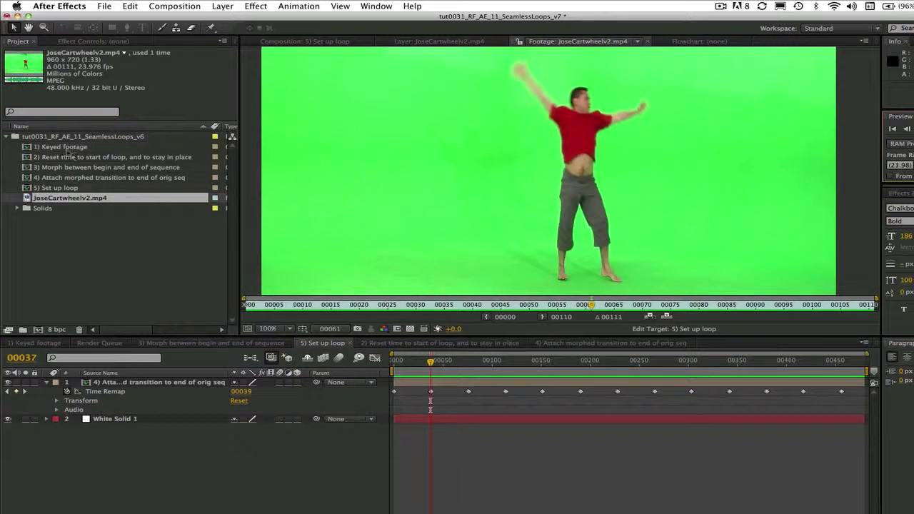
# Open and play '1) Keyed footage', deselecting the layer to hide mask outlines
pyautogui.doubleClick(59, 188)
pyautogui.press('space')
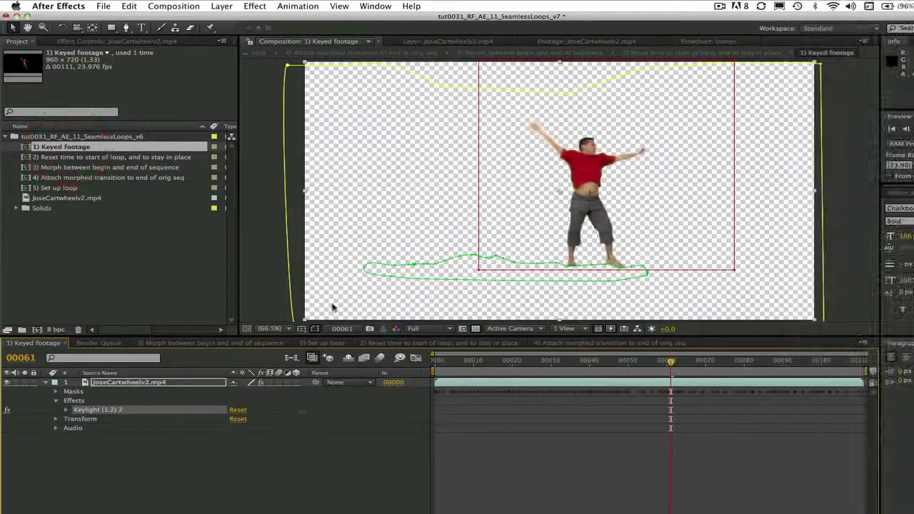
pyautogui.click(10, 389)
# Switch Keylight off to inspect the green screen and masks, then turn it back on
pyautogui.click(8, 411)
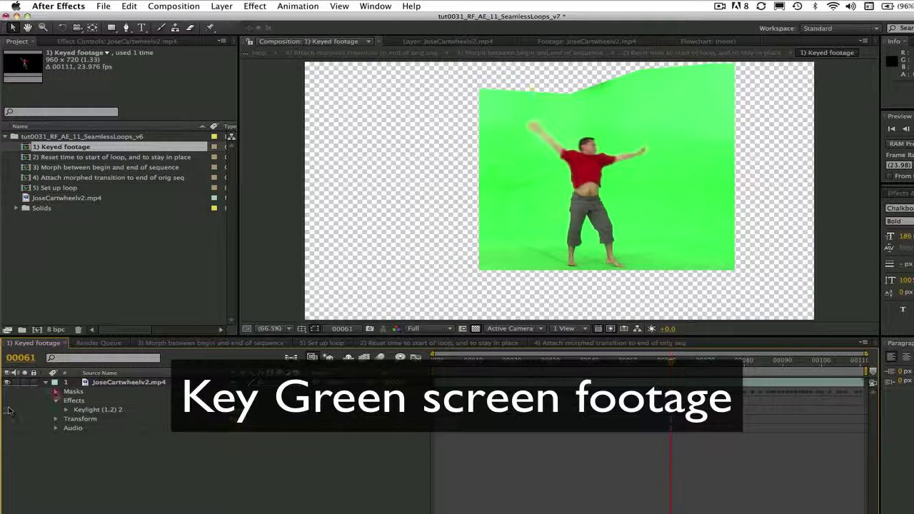
pyautogui.click(56, 391)
pyautogui.click(74, 392)
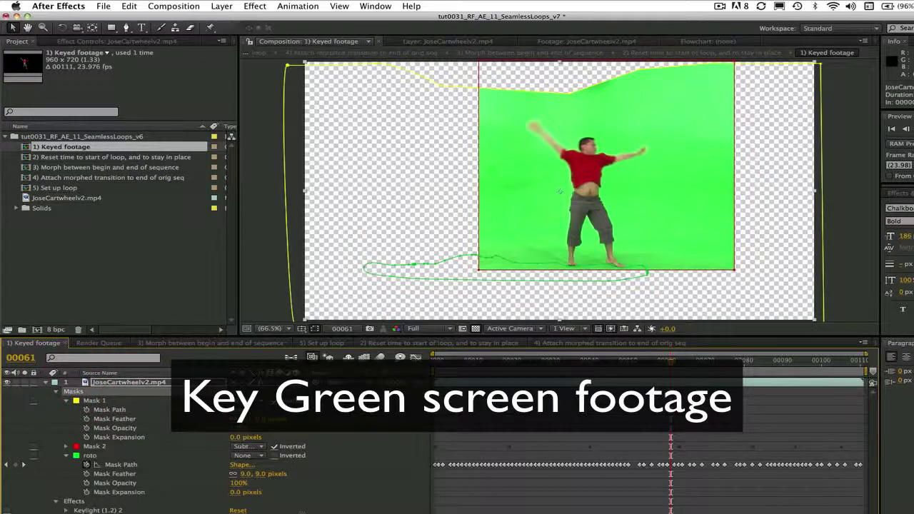
pyautogui.click(56, 392)
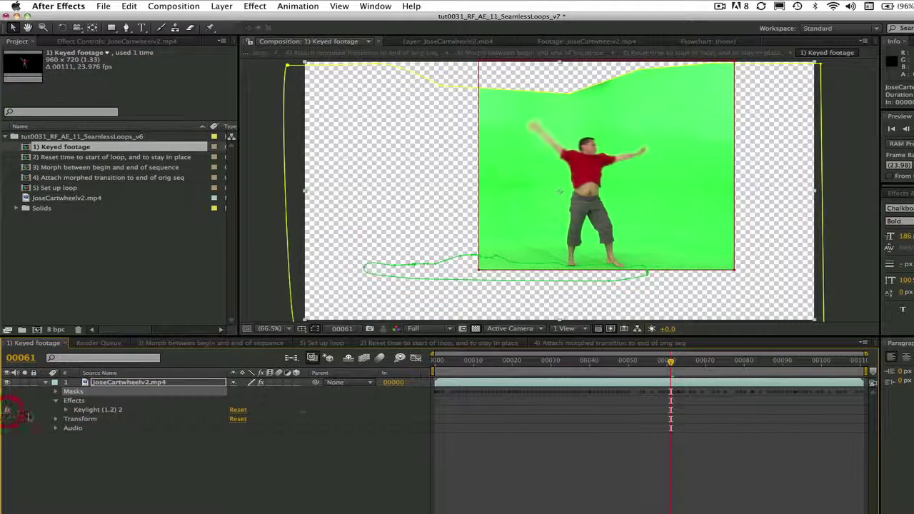
pyautogui.click(8, 411)
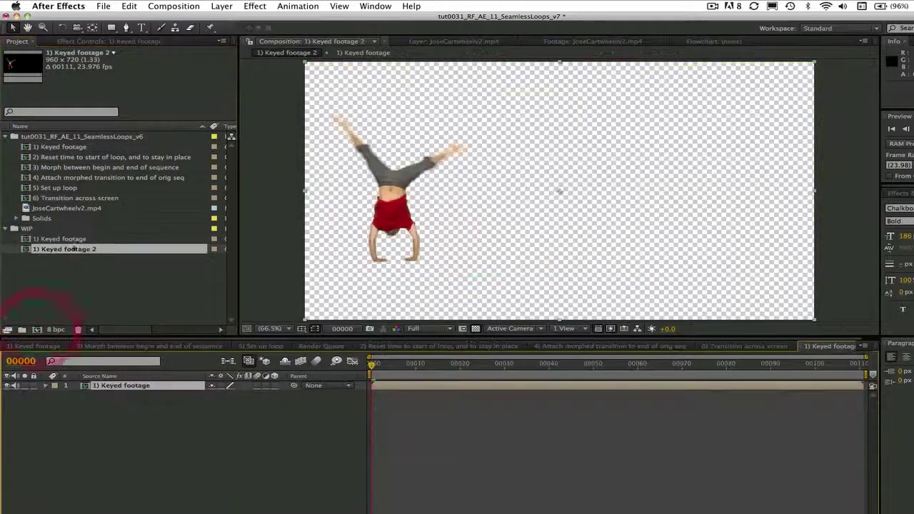
# Rename the duplicated comp '2) Reset time…' and set its duration to 480 frames
pyautogui.click(82, 250)
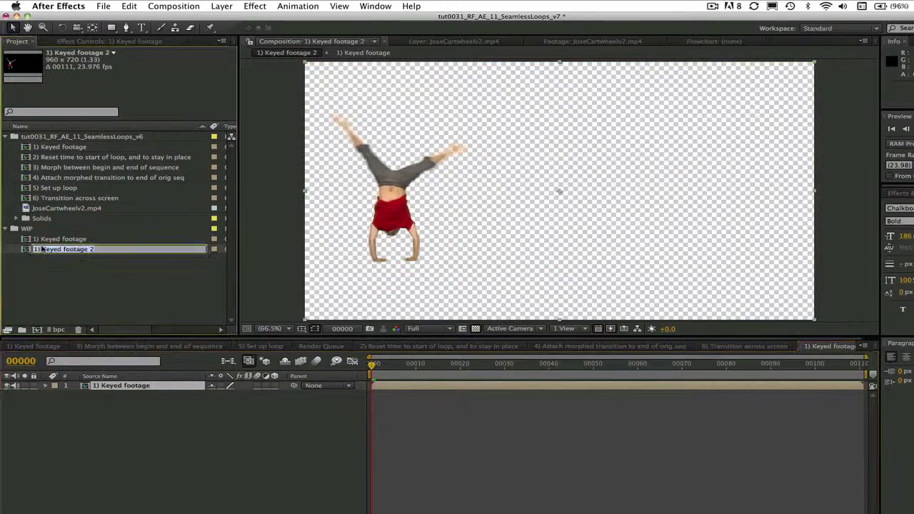
pyautogui.click(92, 384)
pyautogui.click(113, 247)
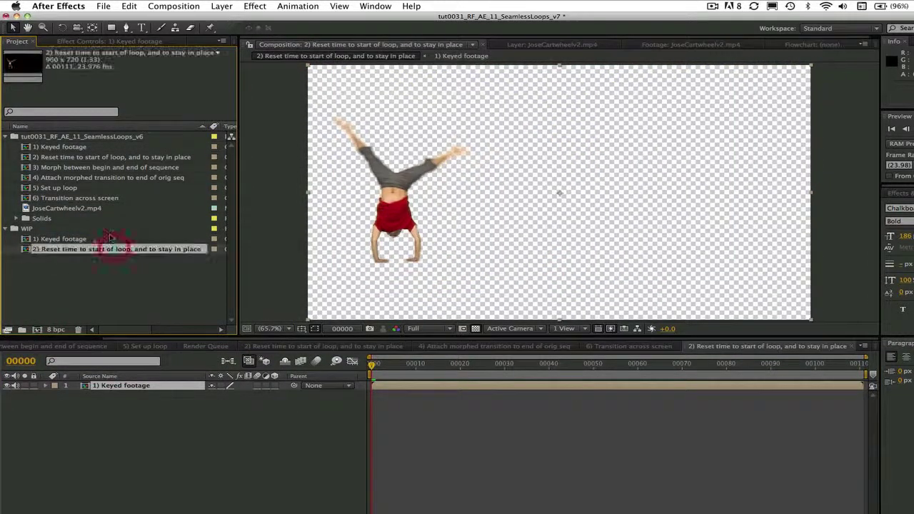
pyautogui.rightClick(125, 256)
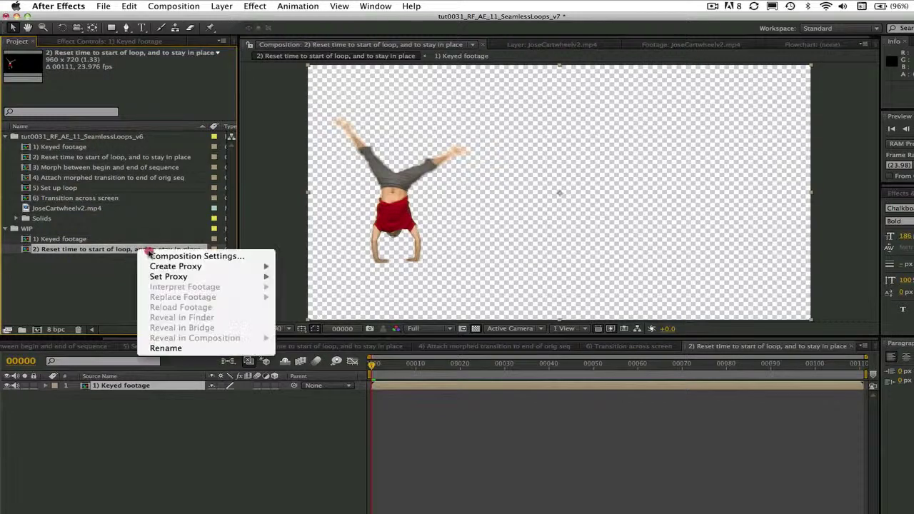
pyautogui.click(171, 255)
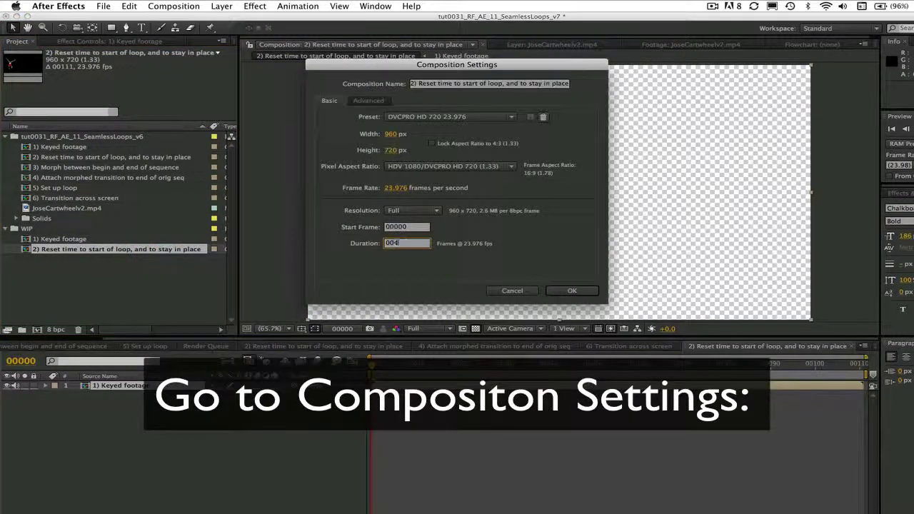
pyautogui.press('Return')
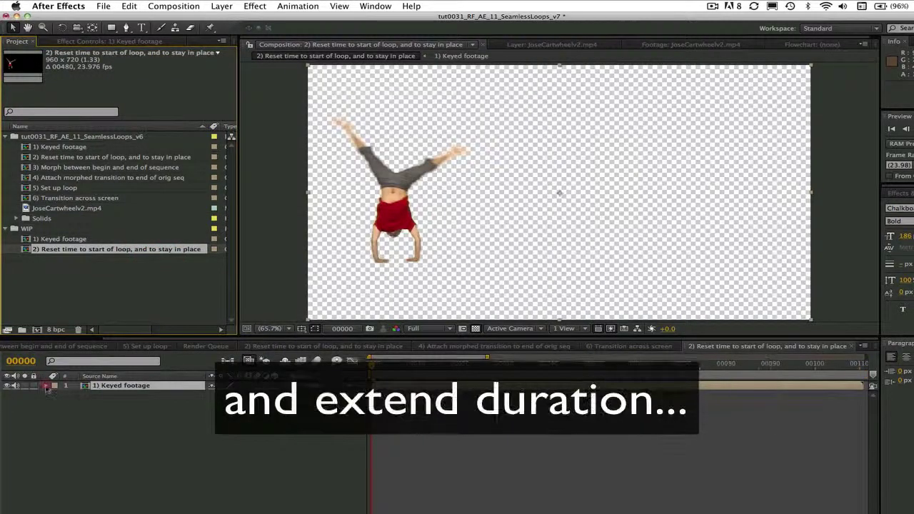
# View the comp at 100% and shift the keyed layer earlier in time
pyautogui.click(46, 386)
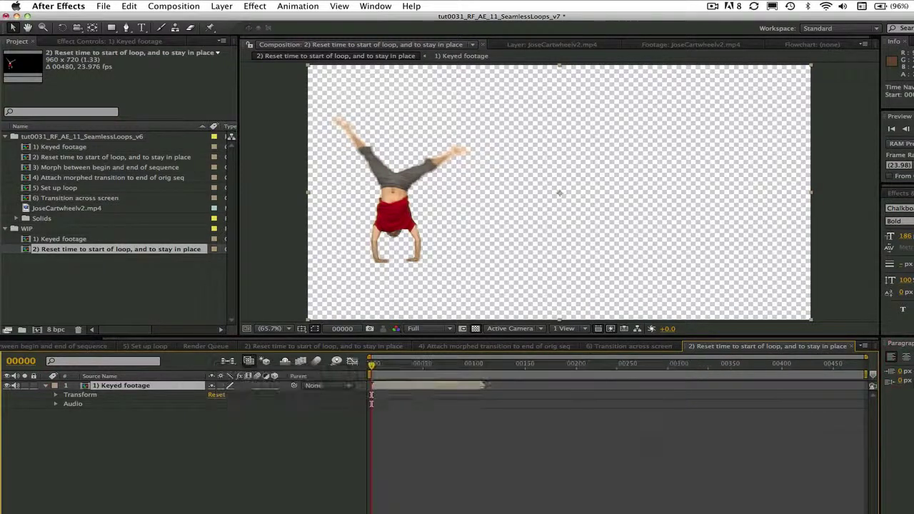
pyautogui.click(284, 330)
pyautogui.click(278, 437)
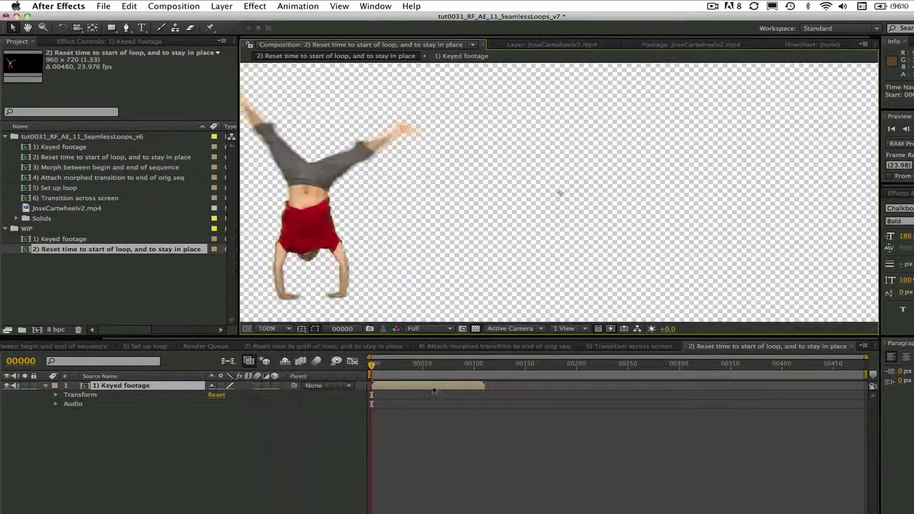
pyautogui.moveTo(425, 387); pyautogui.dragTo(415, 389)
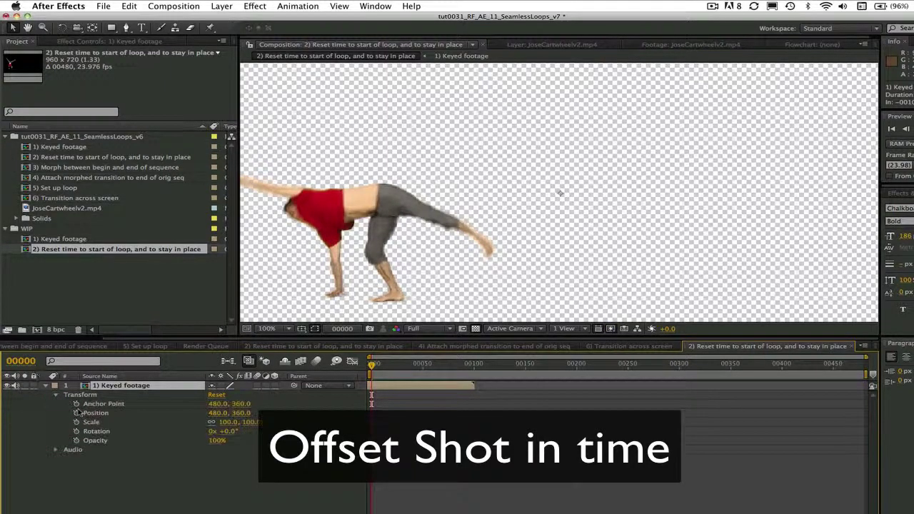
# Keyframe Position X sliding left (480→246→4), preview it, and nest the comp in a new one
pyautogui.click(76, 413)
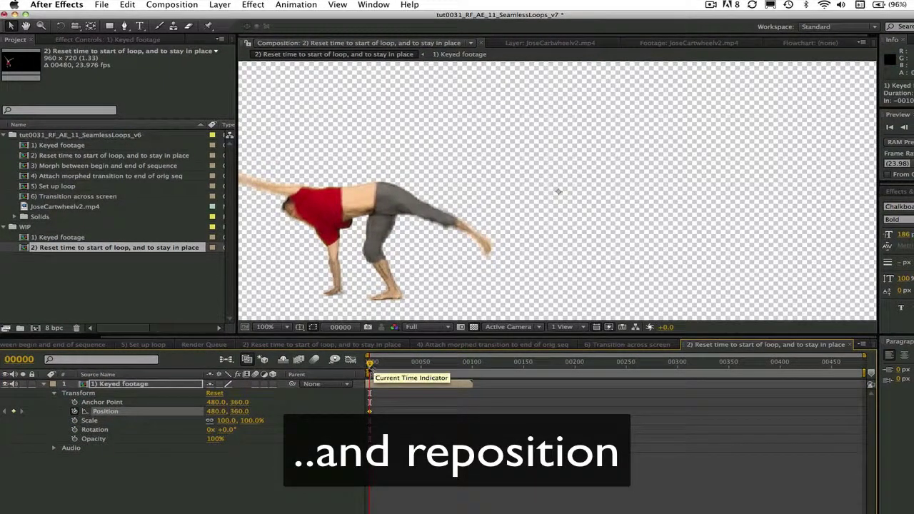
pyautogui.moveTo(370, 377); pyautogui.dragTo(409, 377)
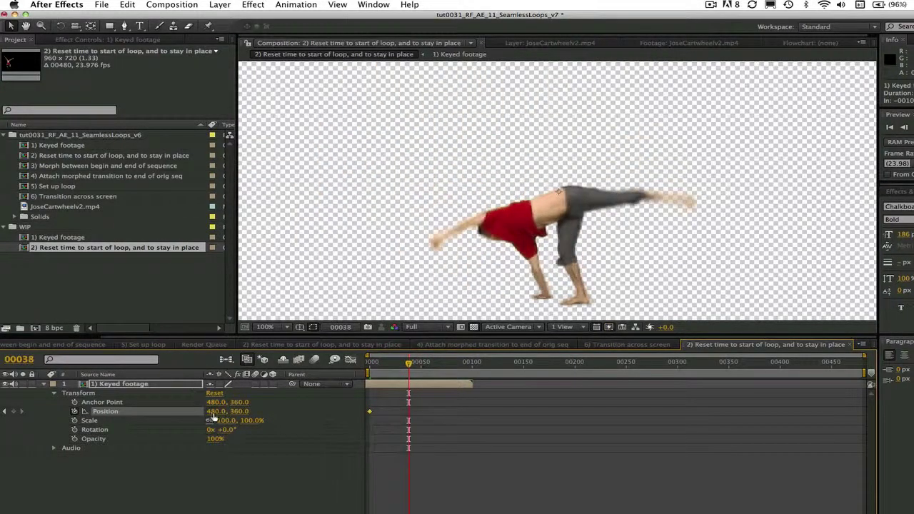
pyautogui.moveTo(216, 415); pyautogui.dragTo(75, 411)
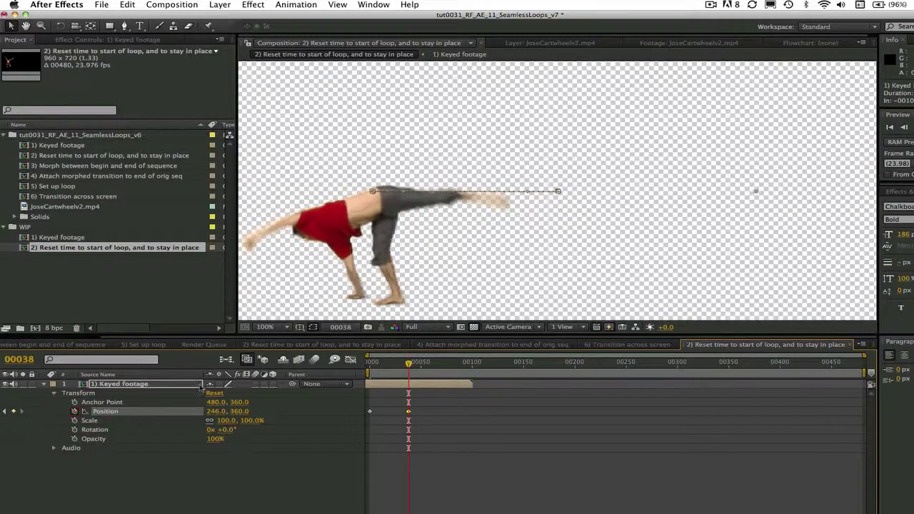
pyautogui.press('space')
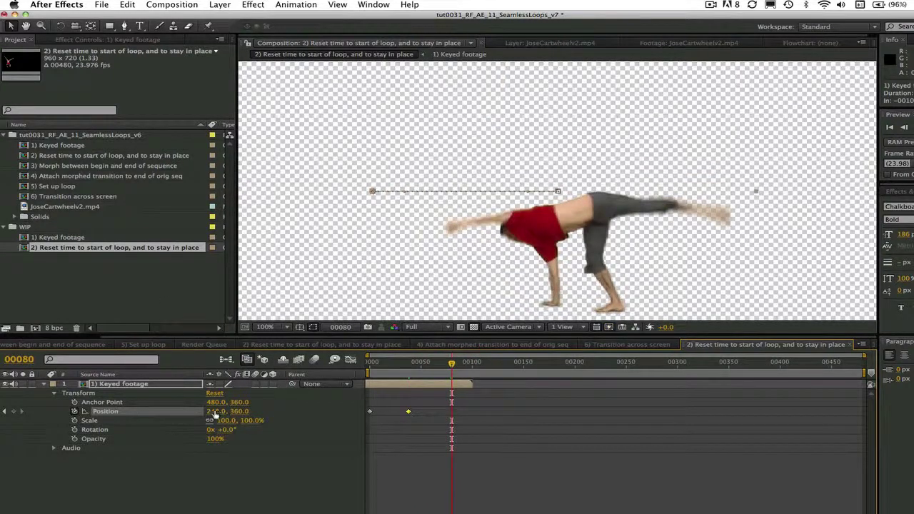
pyautogui.moveTo(217, 413); pyautogui.dragTo(43, 413)
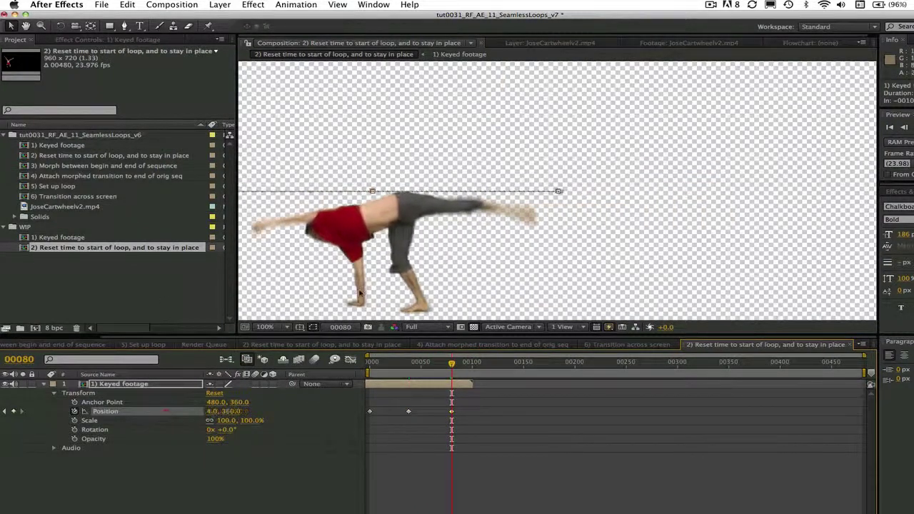
pyautogui.press('KP_0')
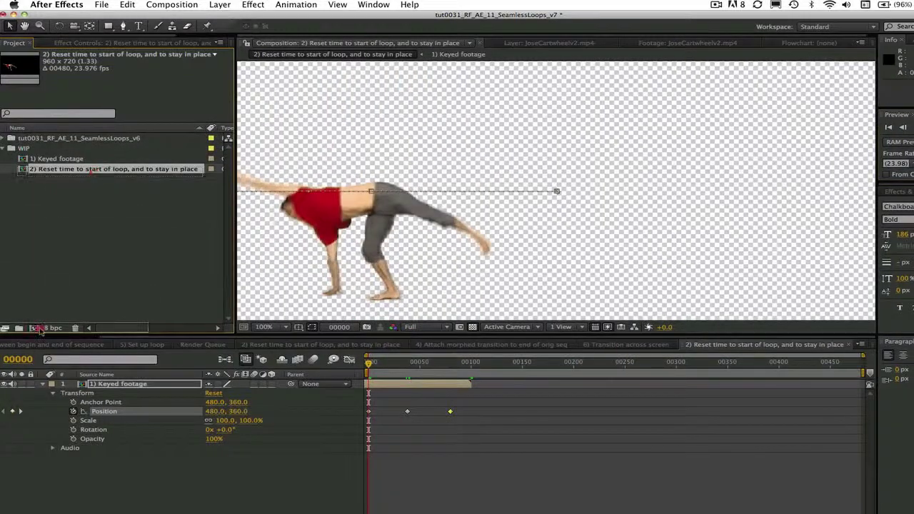
pyautogui.moveTo(35, 333); pyautogui.dragTo(34, 328)
# Name the new comp '3) Morph between begin and end of sequence' and add Reset time as a second layer
pyautogui.click(100, 177)
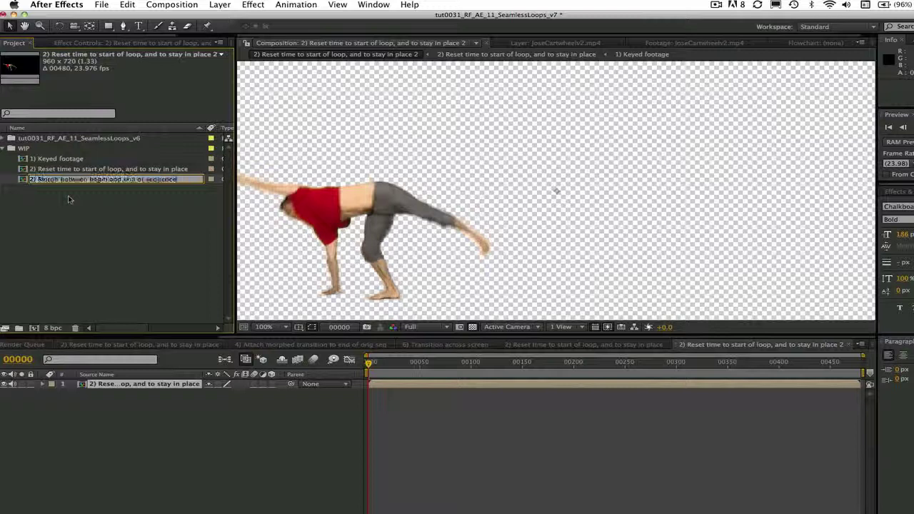
pyautogui.press('Return')
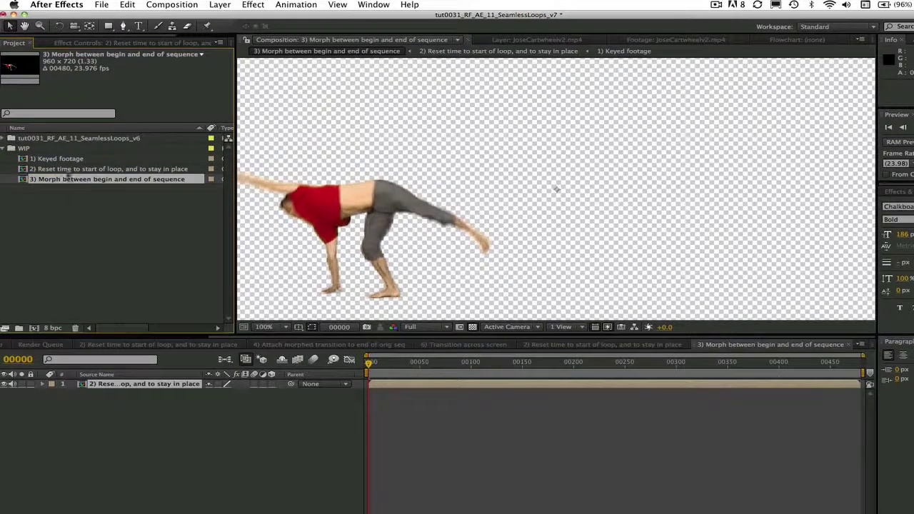
pyautogui.click(108, 169)
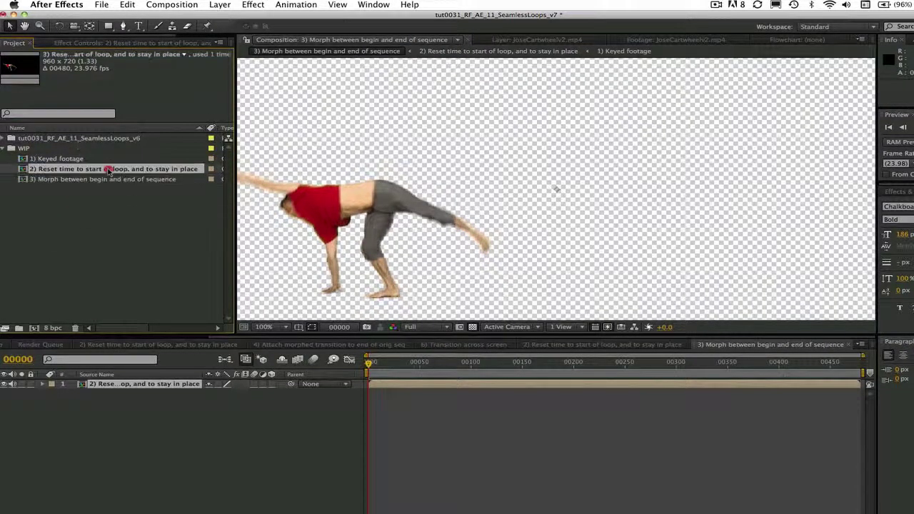
pyautogui.moveTo(107, 372); pyautogui.dragTo(107, 394)
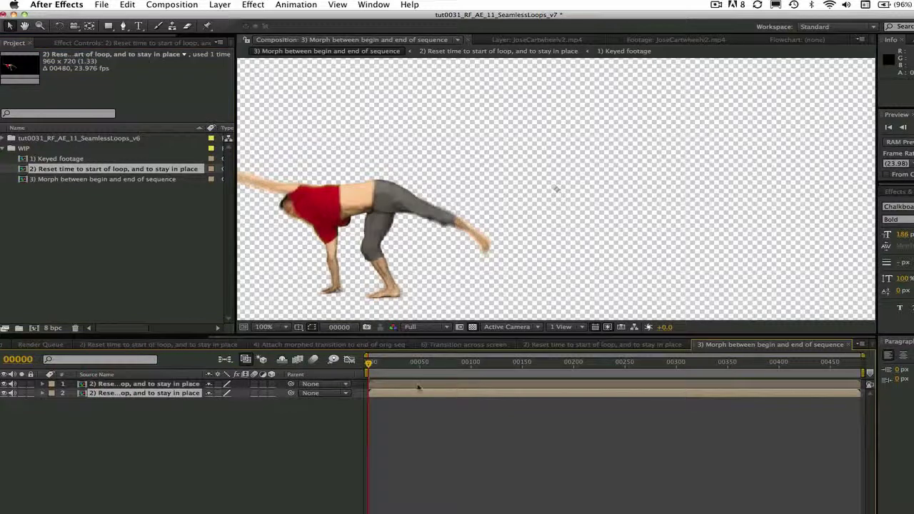
# Offset the top layer earlier and about 73 px right, compare visibility, and go to frame 15
pyautogui.moveTo(418, 386); pyautogui.dragTo(389, 386)
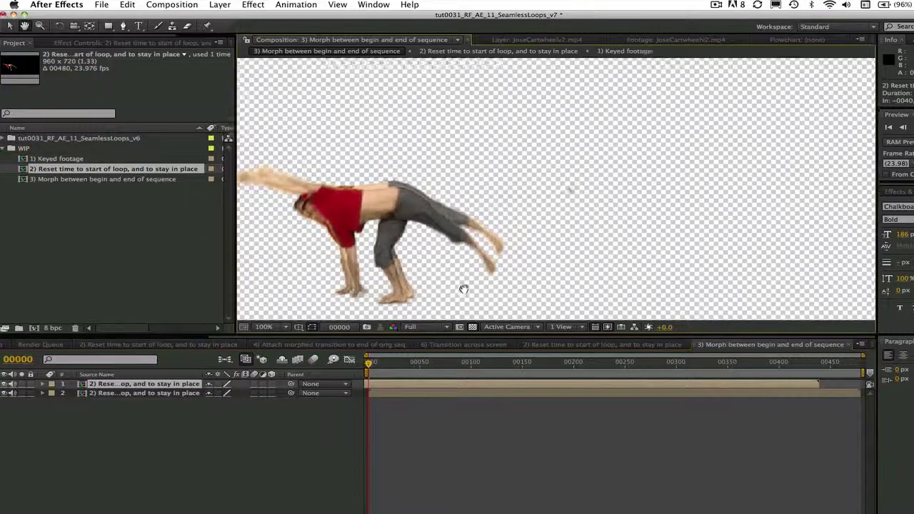
pyautogui.moveTo(421, 307); pyautogui.dragTo(461, 289)
pyautogui.click(5, 393)
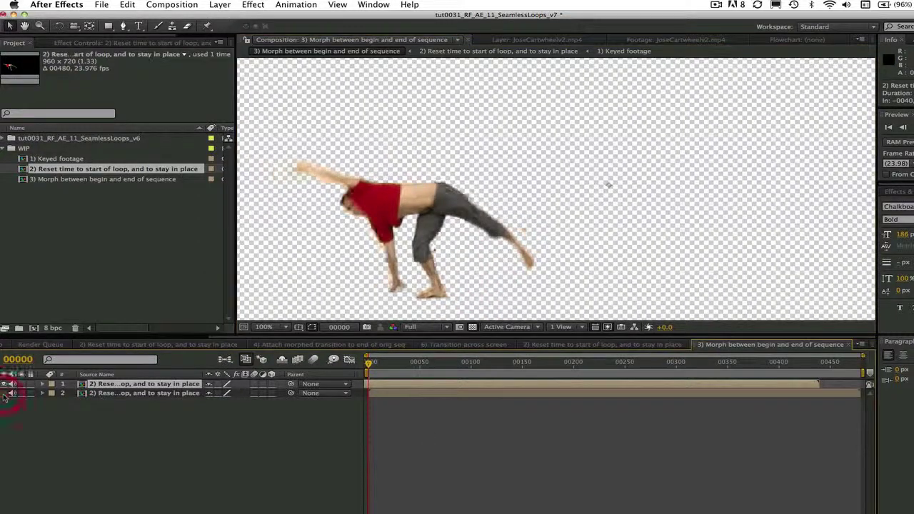
pyautogui.click(5, 392)
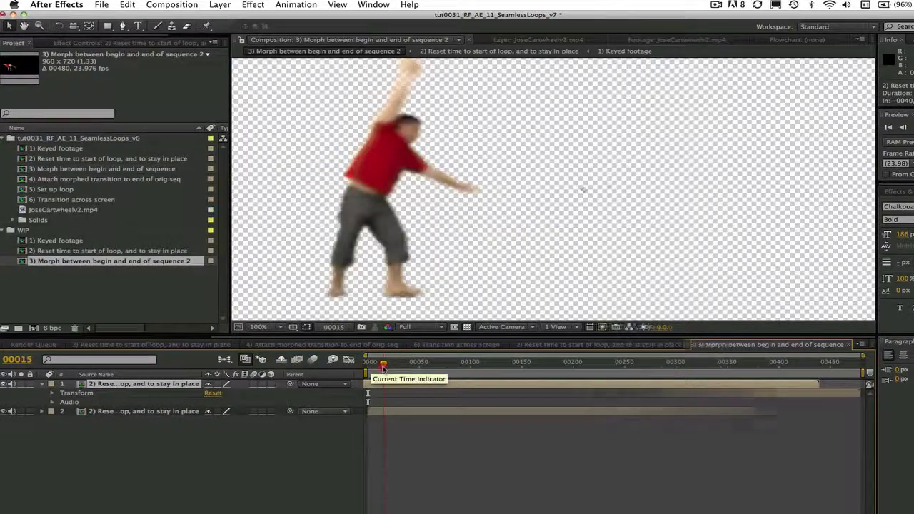
pyautogui.click(379, 363)
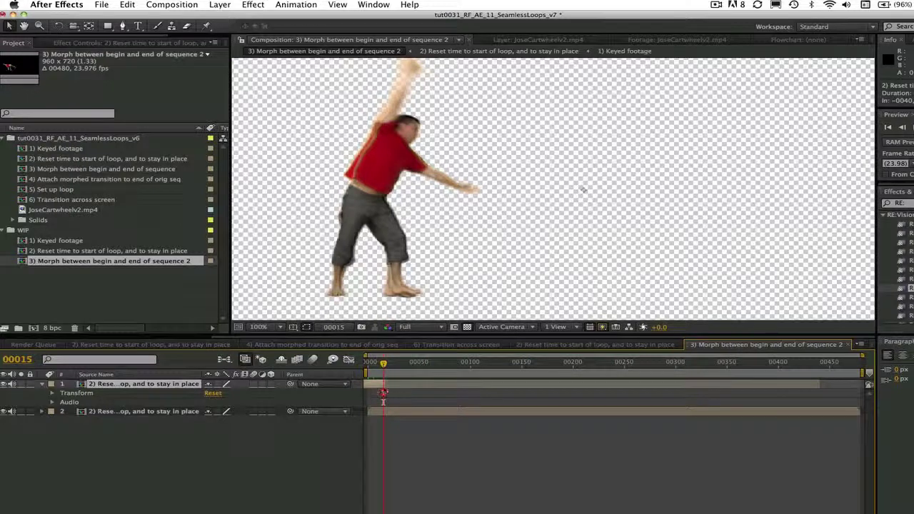
# Apply RE:Flex Motion Morph to the top layer, warping to layer 2, Display UNwarped 'From'
pyautogui.click(383, 384)
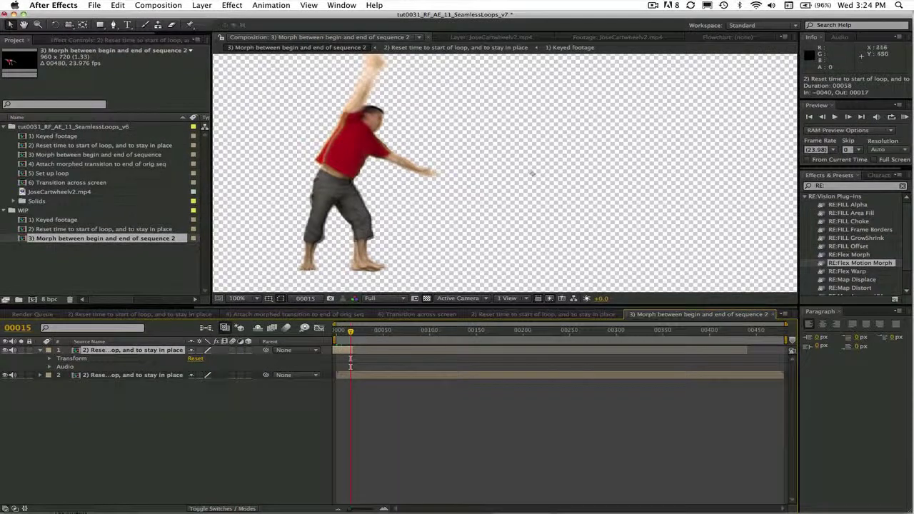
pyautogui.moveTo(845, 266); pyautogui.dragTo(169, 350)
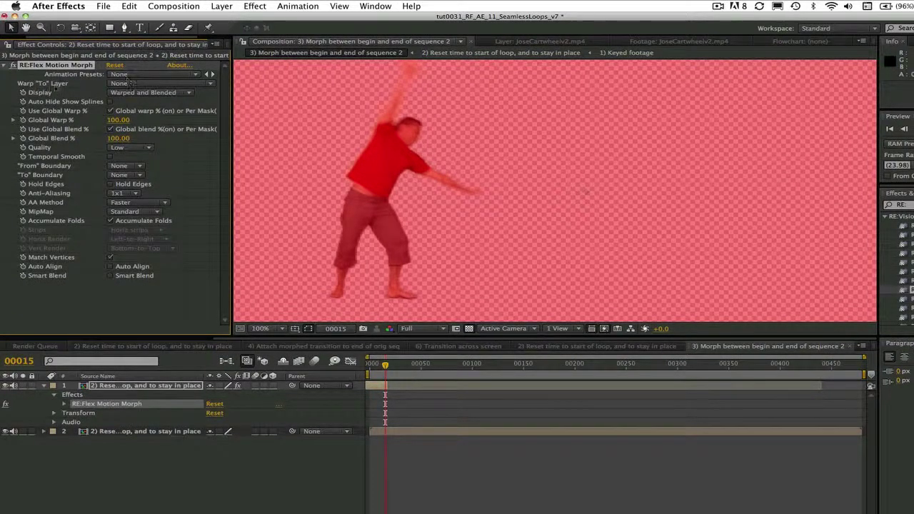
pyautogui.click(128, 84)
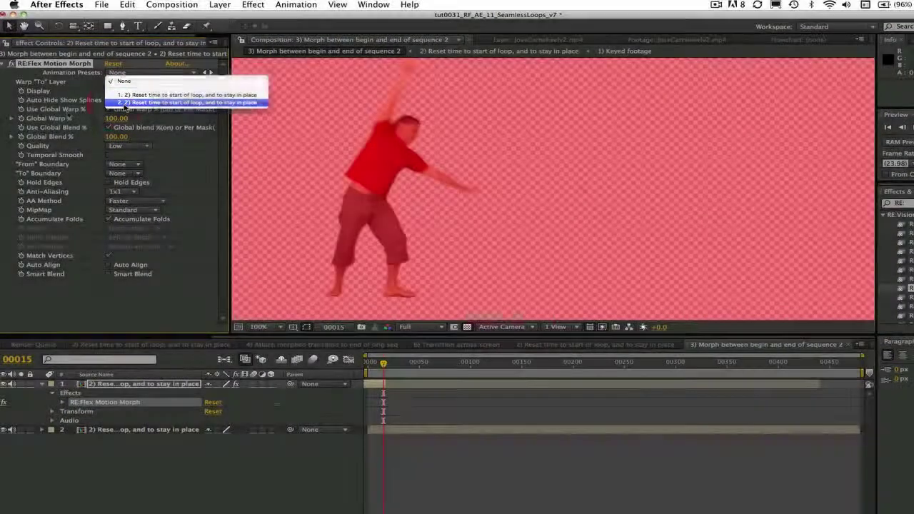
pyautogui.click(126, 104)
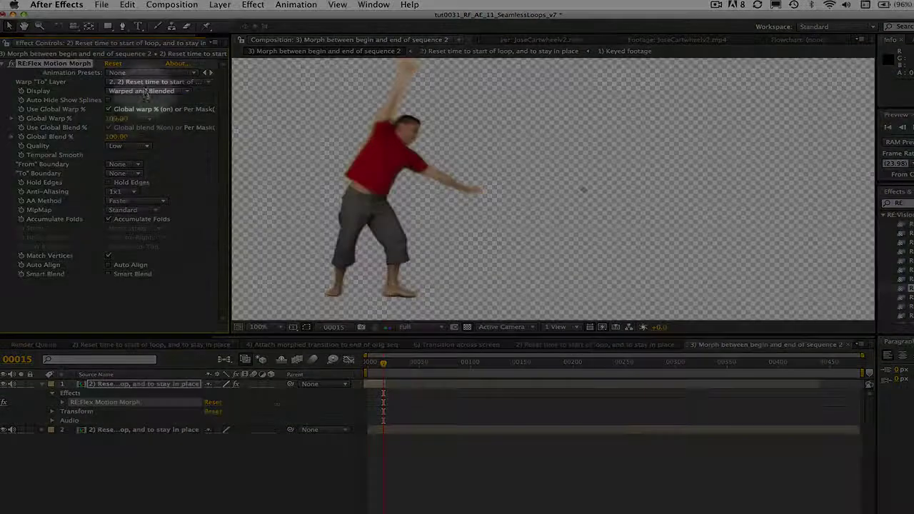
pyautogui.click(145, 91)
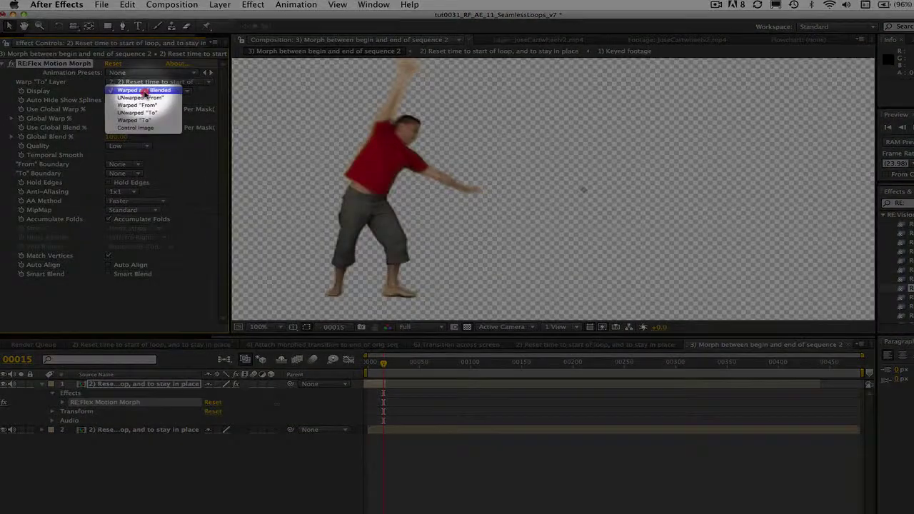
pyautogui.click(145, 98)
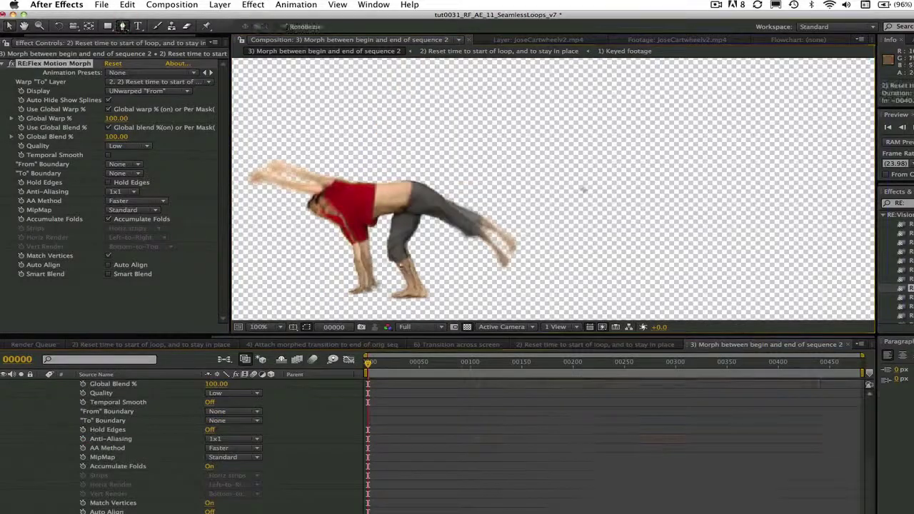
# Draw a spline mask on the dancer's leg and duplicate it as Mask 2
pyautogui.press('g')
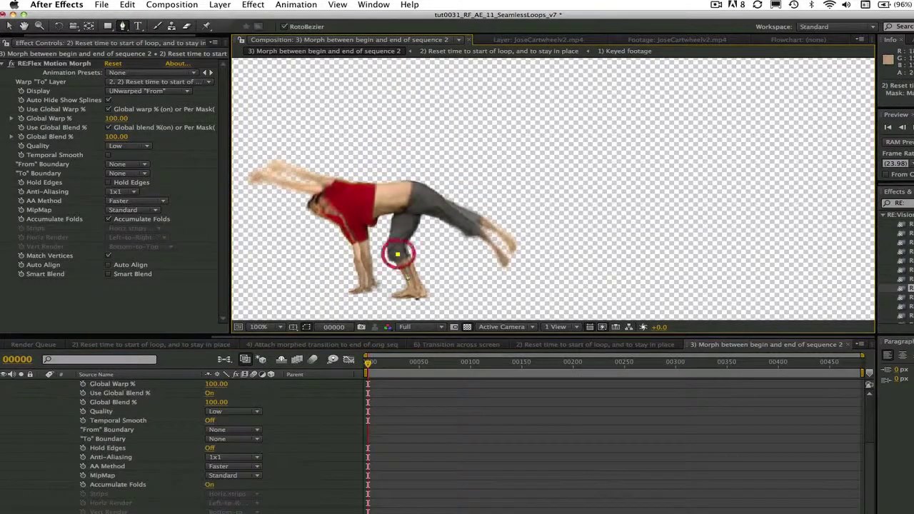
pyautogui.click(399, 290)
pyautogui.press('v')
pyautogui.click(417, 288)
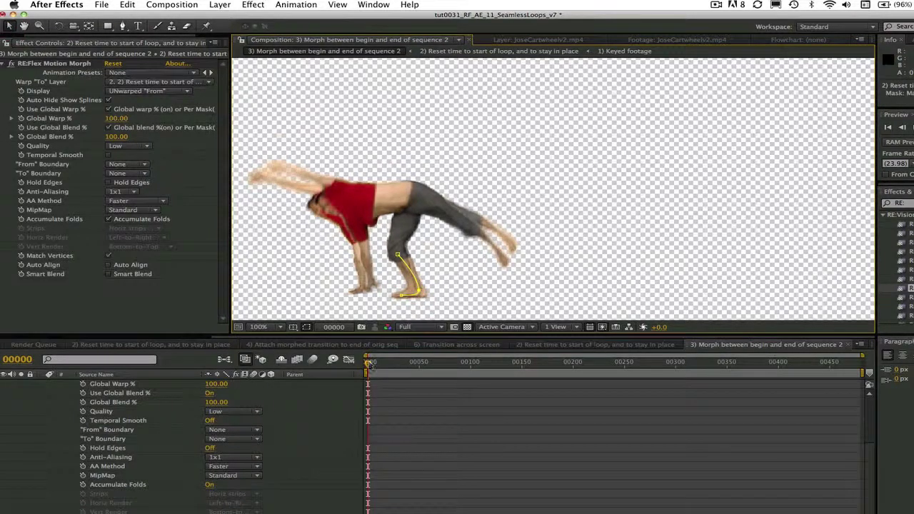
pyautogui.moveTo(368, 363); pyautogui.dragTo(366, 364)
pyautogui.scroll(4, 60, 404)
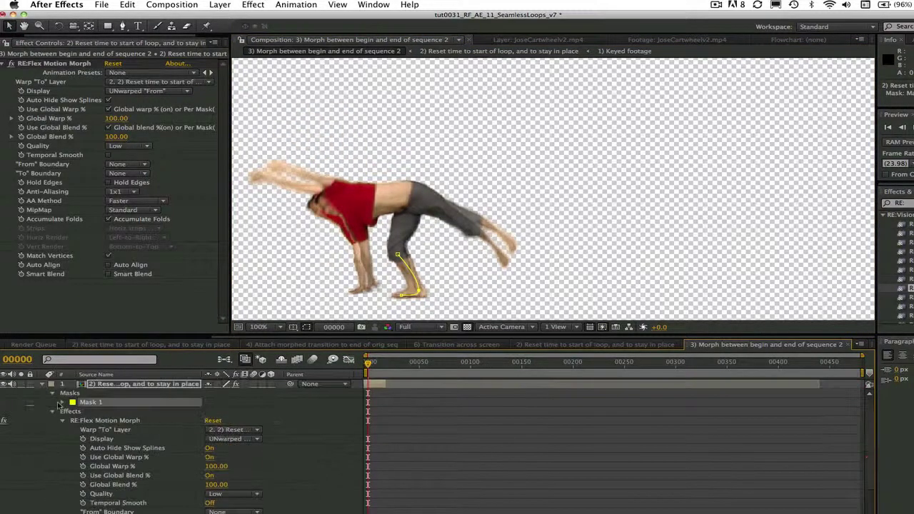
pyautogui.click(63, 403)
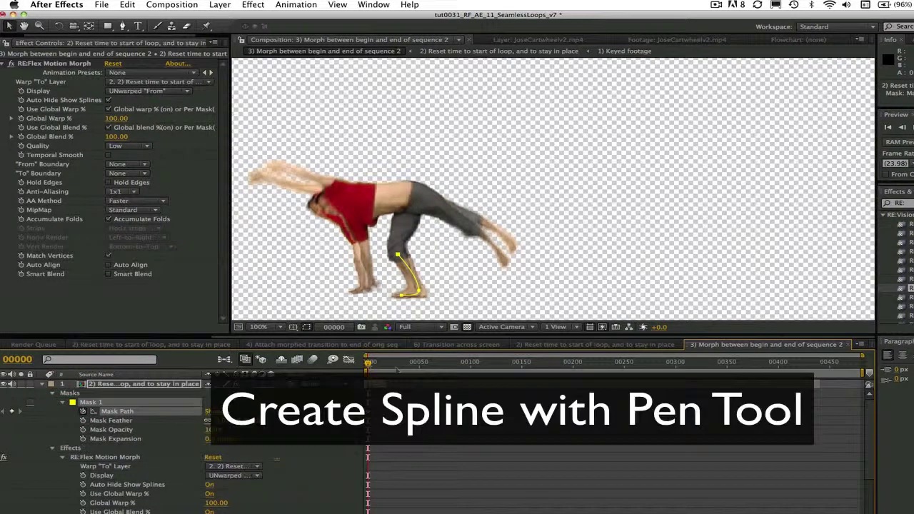
pyautogui.hotkey('ctrl', 'shift', 'n')
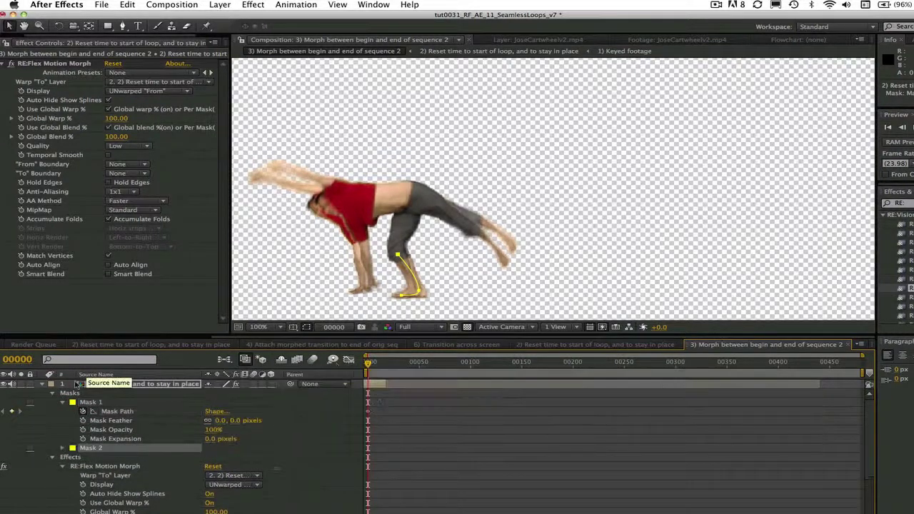
# Reposition Mask 1 onto the standing leg at frame 12 and display the UNwarped 'To' image
pyautogui.click(91, 402)
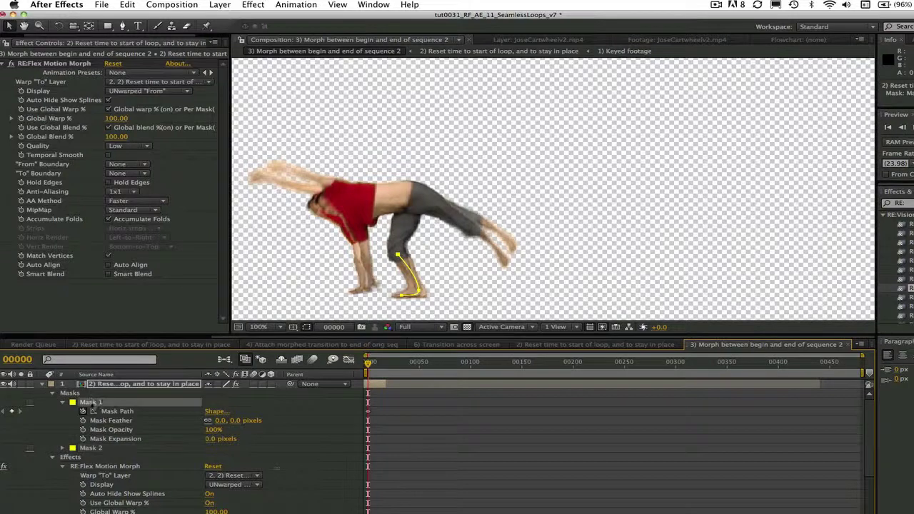
pyautogui.moveTo(368, 363); pyautogui.dragTo(381, 362)
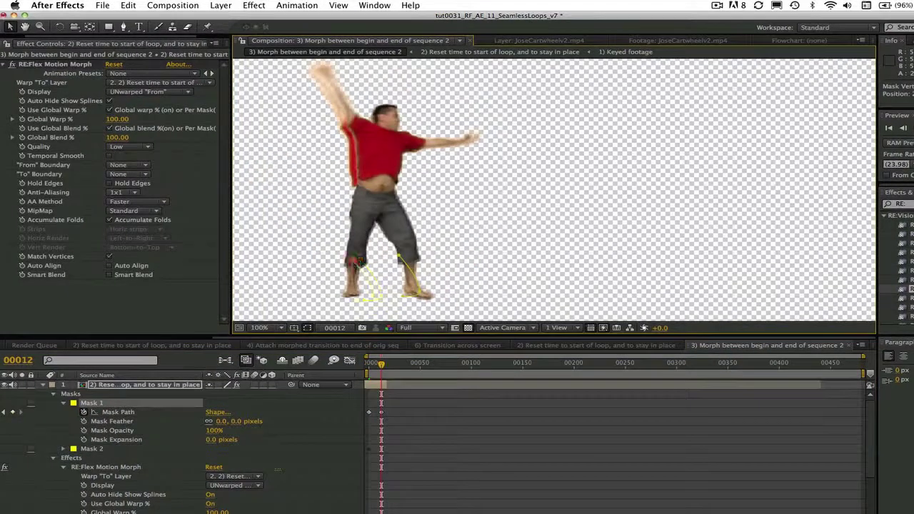
pyautogui.moveTo(350, 270); pyautogui.dragTo(348, 293)
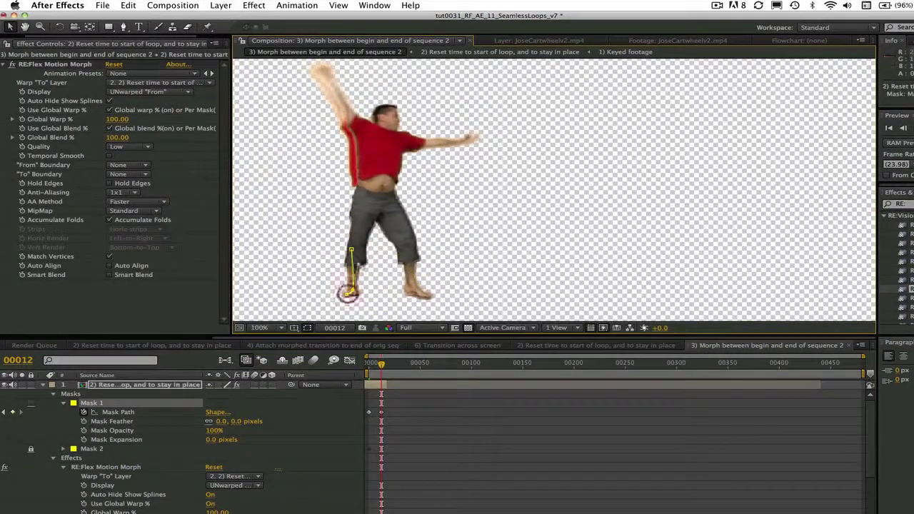
pyautogui.moveTo(381, 364); pyautogui.dragTo(369, 364)
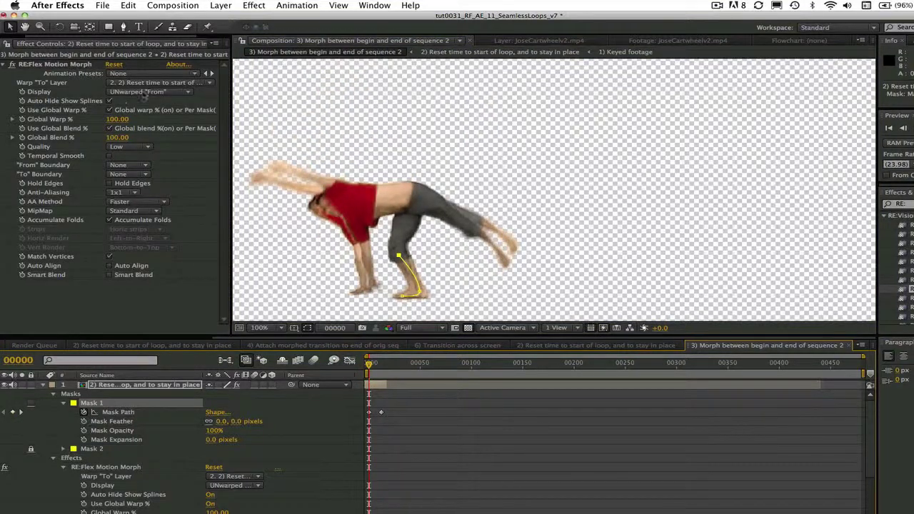
pyautogui.click(146, 91)
pyautogui.click(139, 107)
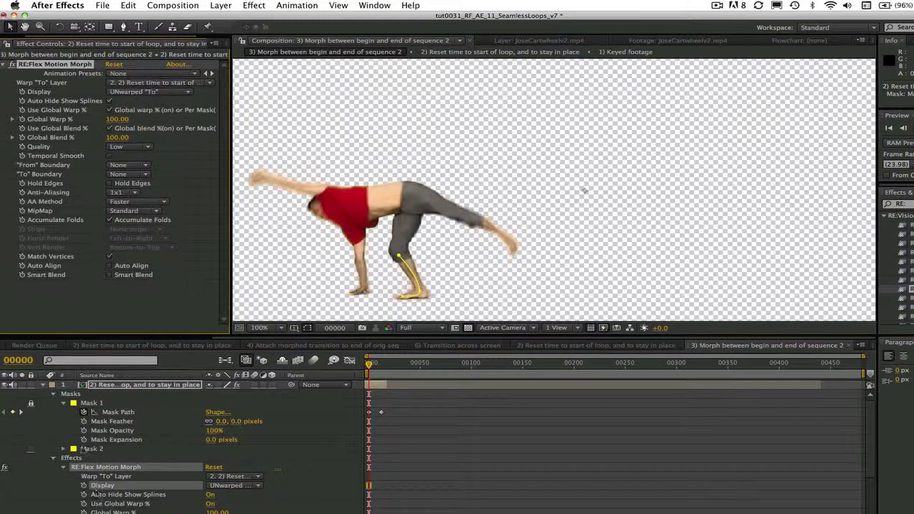
# Fit Mask 2 along the standing leg at frame 12 and display Warped and Blended
pyautogui.click(64, 449)
pyautogui.moveTo(369, 363); pyautogui.dragTo(381, 364)
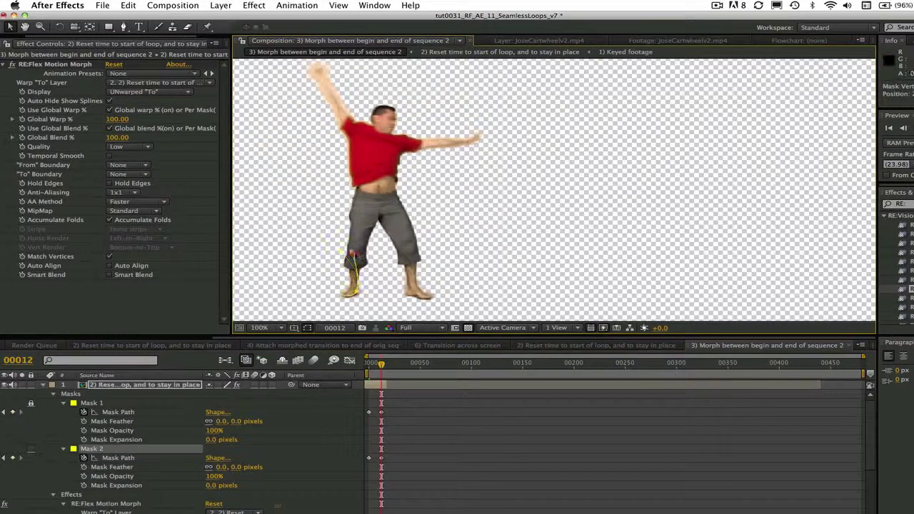
pyautogui.moveTo(404, 275)
pyautogui.mouseDown()
pyautogui.moveTo(357, 275)
pyautogui.moveTo(363, 268)
pyautogui.mouseUp()
pyautogui.moveTo(381, 364); pyautogui.dragTo(374, 364)
pyautogui.click(150, 91)
pyautogui.click(163, 69)
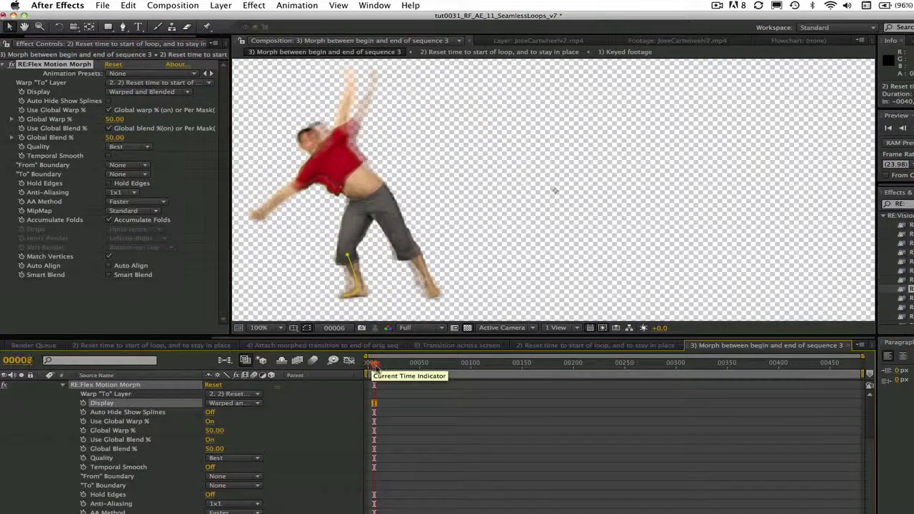
# Enable Auto Align in RE:Flex Motion Morph and return to frame 0
pyautogui.click(109, 266)
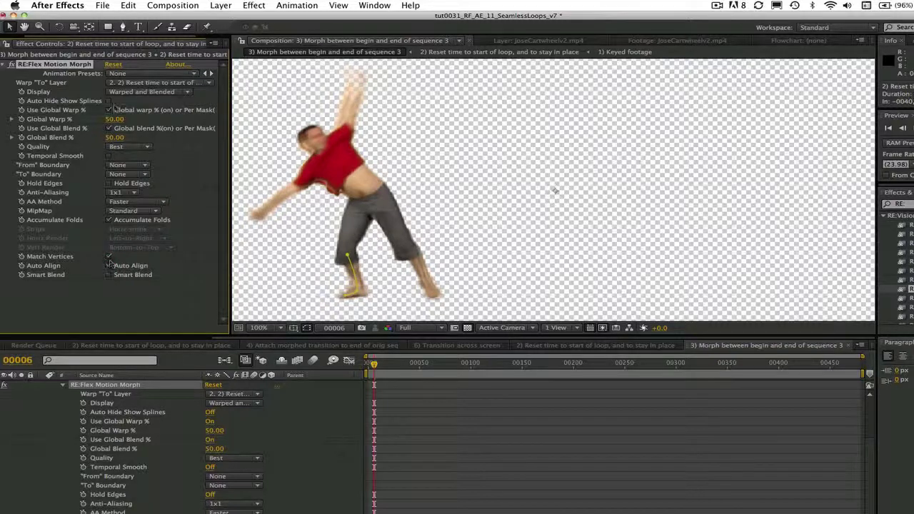
pyautogui.moveTo(373, 364); pyautogui.dragTo(368, 363)
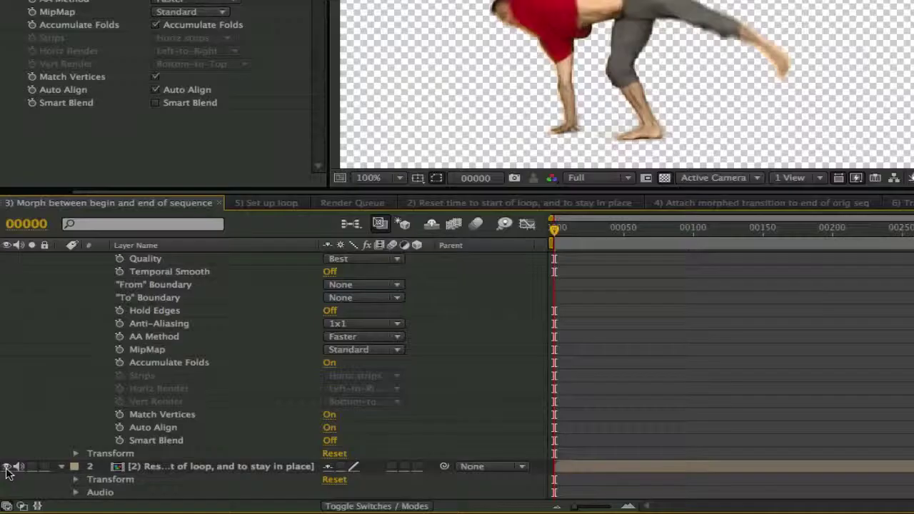
# Hide layer 2's video and scroll to the RE:Flex Motion Morph properties
pyautogui.click(5, 466)
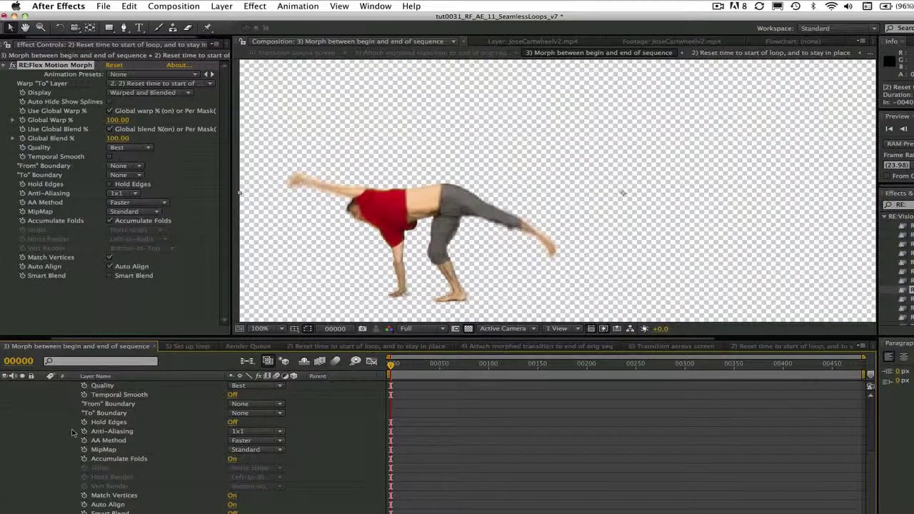
pyautogui.moveTo(870, 471); pyautogui.dragTo(867, 429)
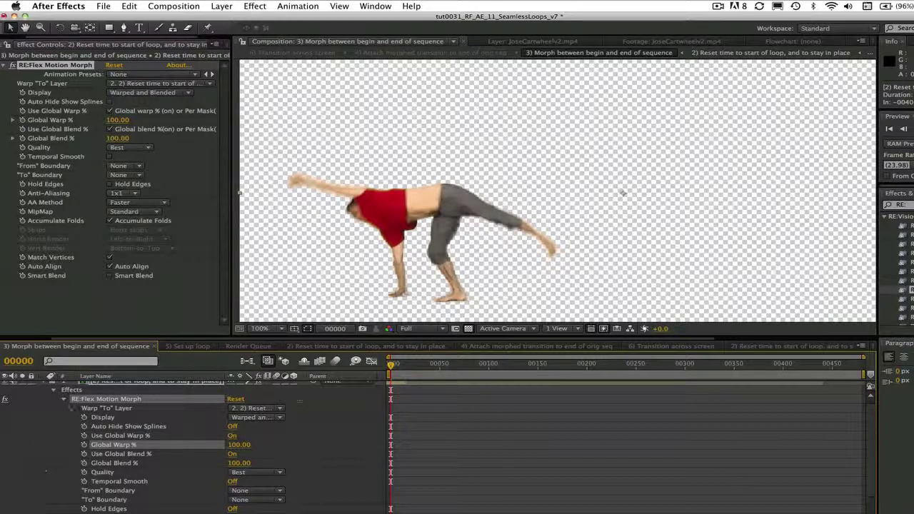
# Keyframe Global Warp % from 0 at frame 0 to 100 at frame 12
pyautogui.click(84, 445)
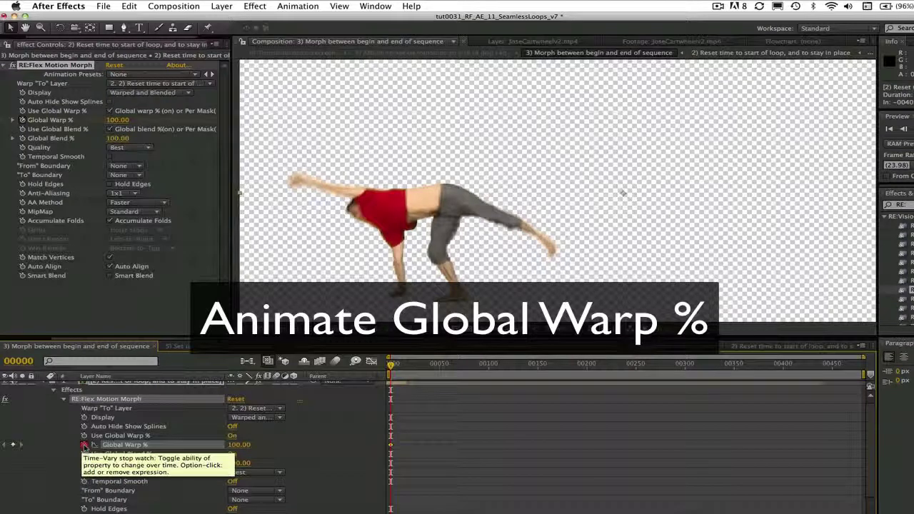
pyautogui.click(236, 445)
pyautogui.write('0')
pyautogui.press('Return')
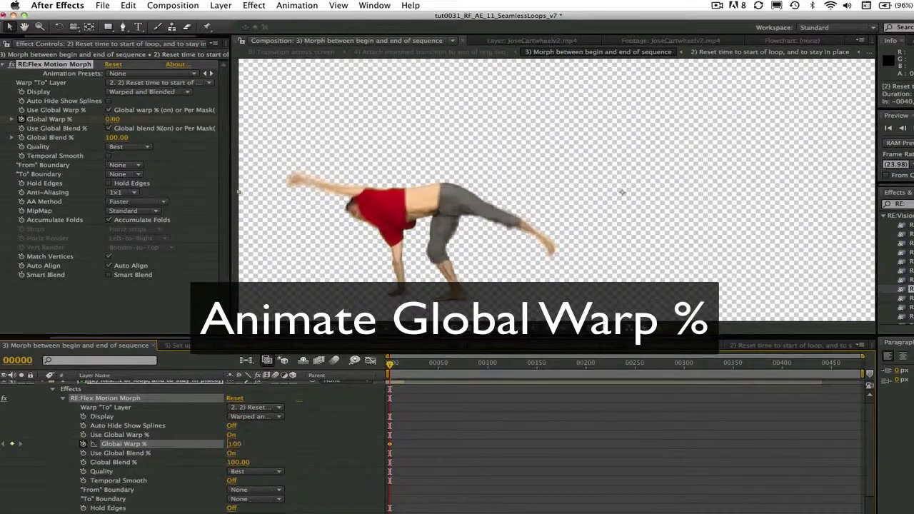
pyautogui.moveTo(390, 363); pyautogui.dragTo(401, 366)
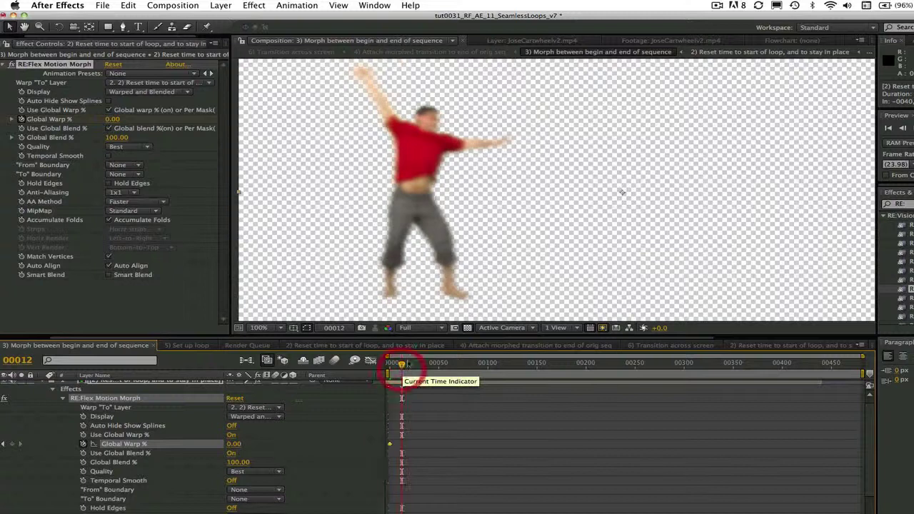
pyautogui.click(231, 443)
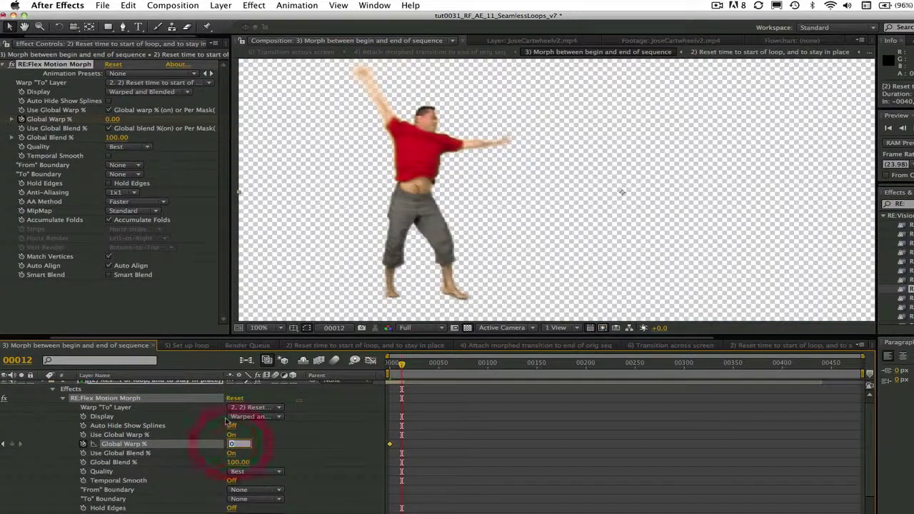
pyautogui.write('100')
pyautogui.press('Return')
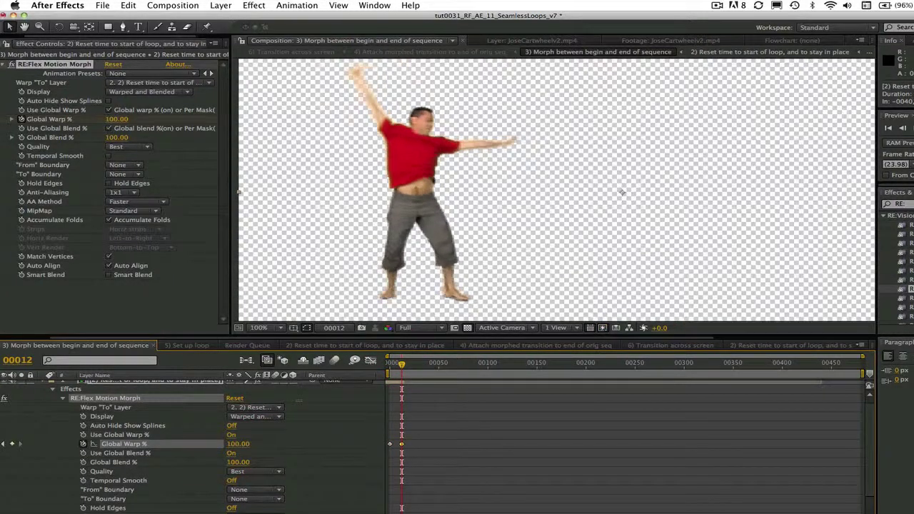
# Keyframe Global Blend % at frame 12, set it to 0 at frame 0, then return to frame 12
pyautogui.click(83, 462)
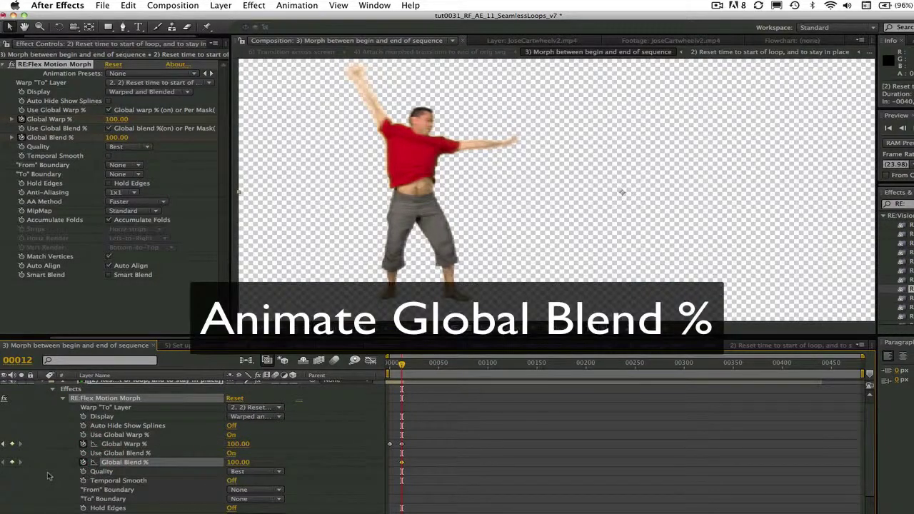
pyautogui.press('Home')
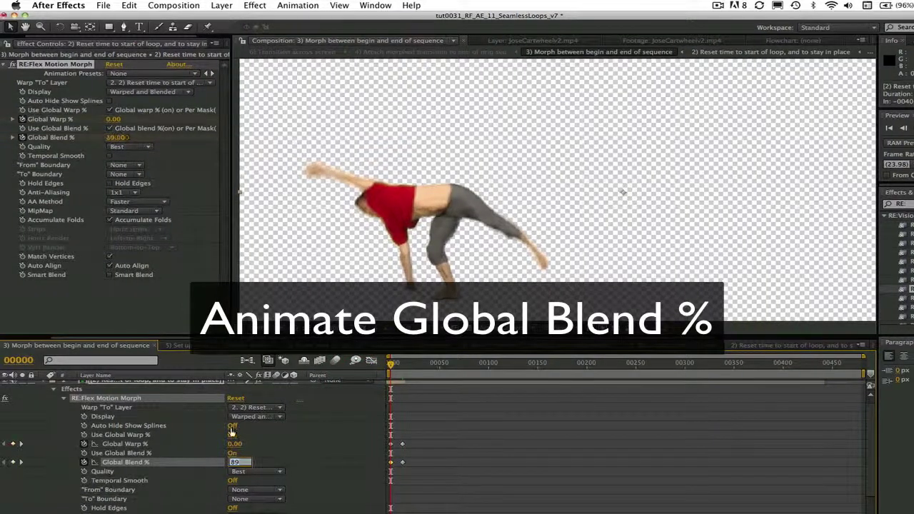
pyautogui.click(238, 462)
pyautogui.write('0')
pyautogui.press('Return')
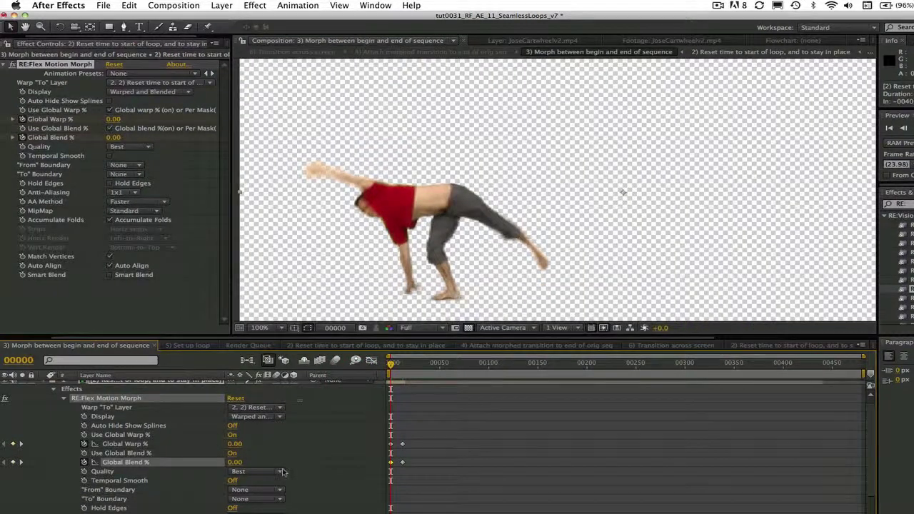
pyautogui.click(21, 462)
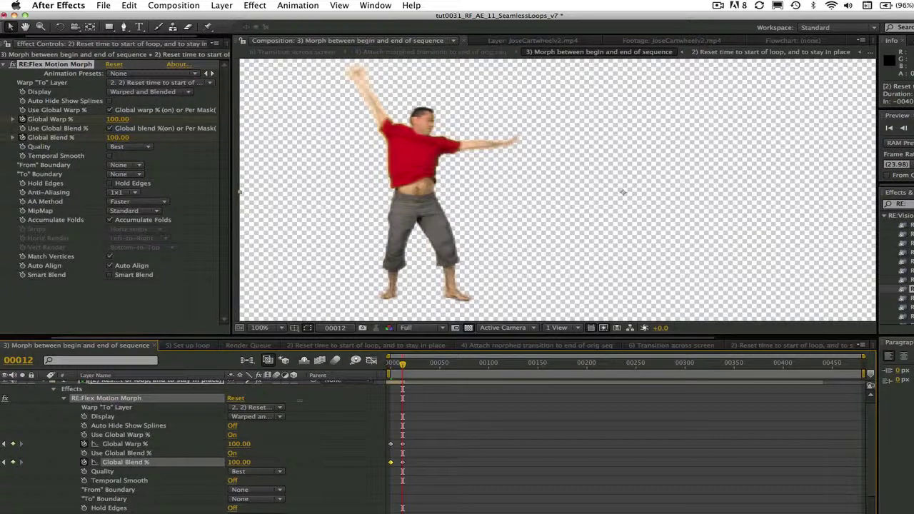
# Inspect the reset-time and morph layers near frame 30, then nest orig seq 2 into a new comp
pyautogui.doubleClick(34, 269)
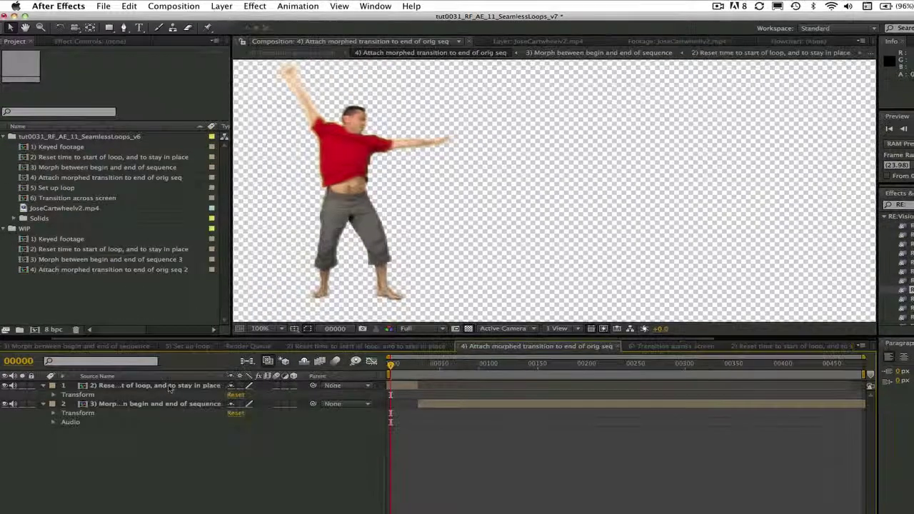
pyautogui.click(170, 385)
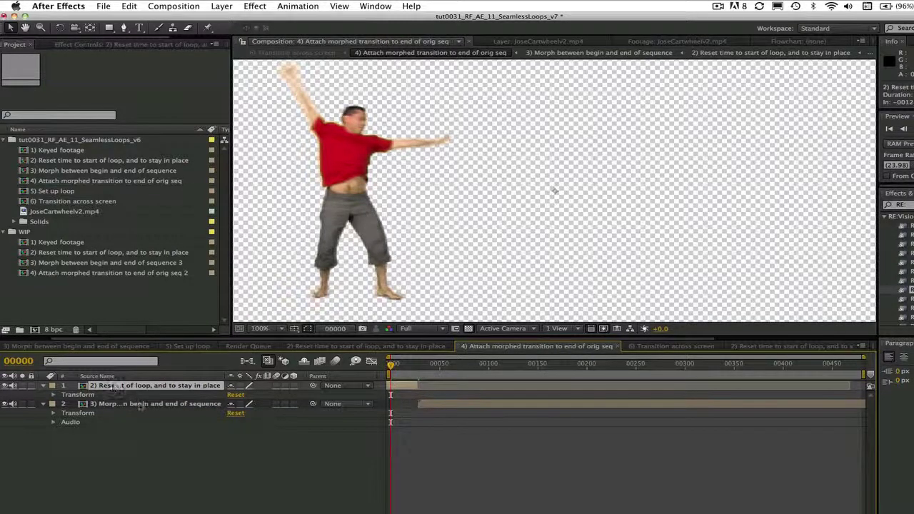
pyautogui.click(135, 404)
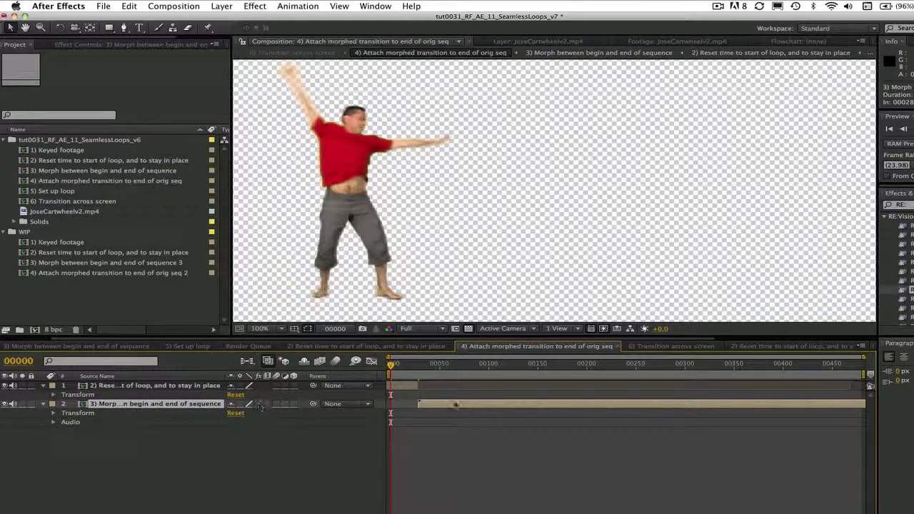
pyautogui.moveTo(393, 366)
pyautogui.mouseDown()
pyautogui.moveTo(443, 368)
pyautogui.moveTo(391, 369)
pyautogui.mouseUp()
pyautogui.moveTo(76, 275); pyautogui.dragTo(34, 329)
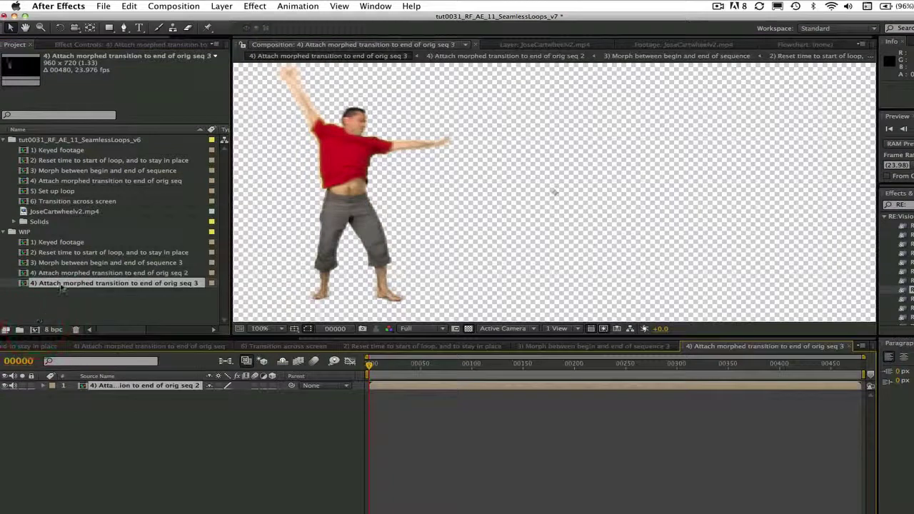
# Rename the new comp '5) Set up loop' and enable time remapping on its nested layer
pyautogui.press('Return')
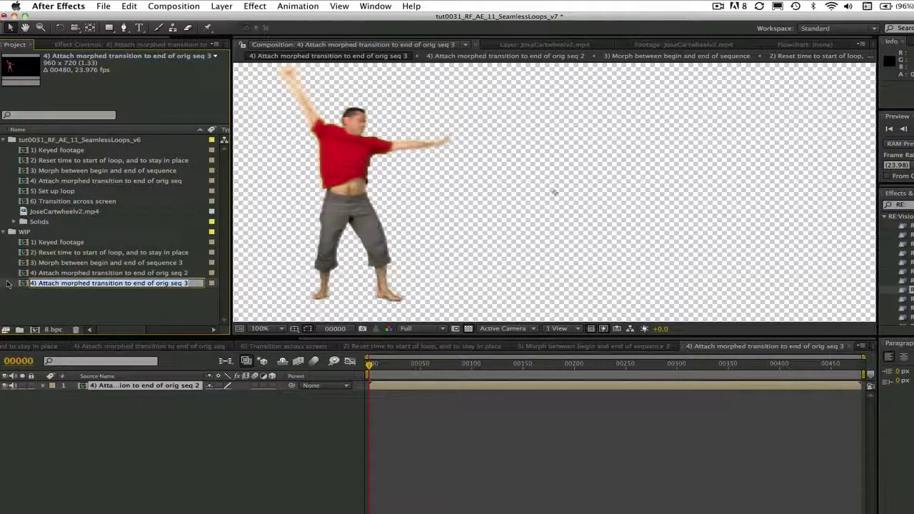
pyautogui.write('5) Set up loop')
pyautogui.press('Return')
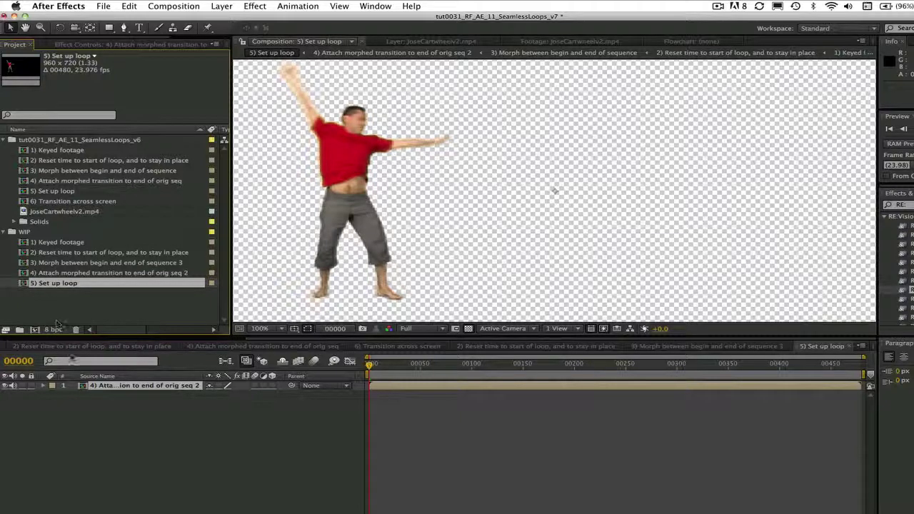
pyautogui.click(136, 386)
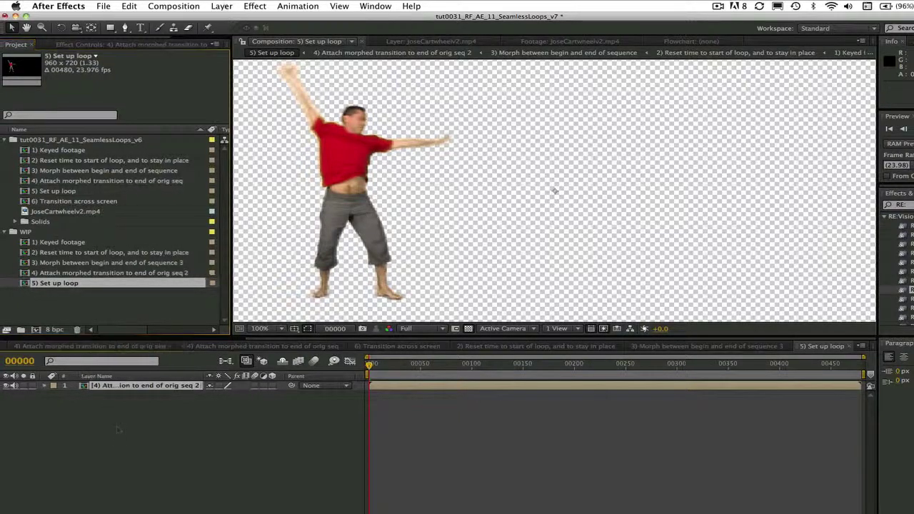
pyautogui.click(222, 6)
pyautogui.moveTo(257, 124)
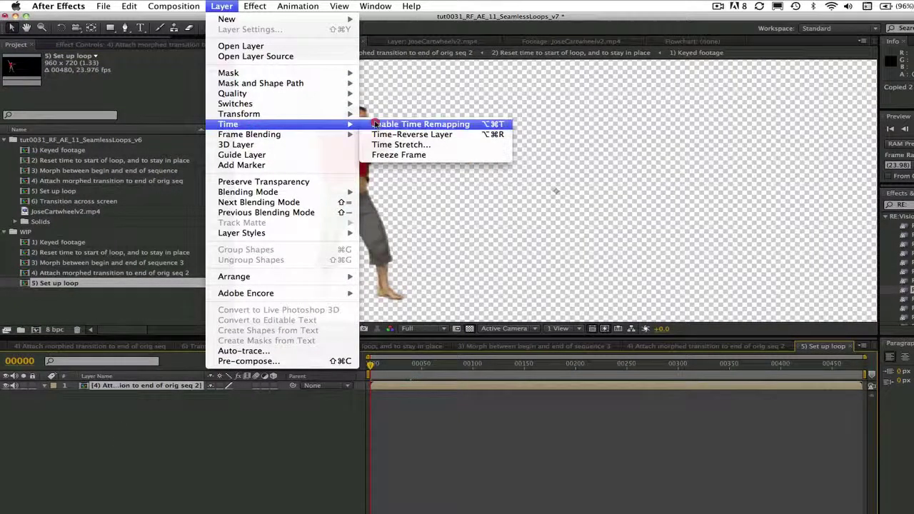
pyautogui.click(376, 124)
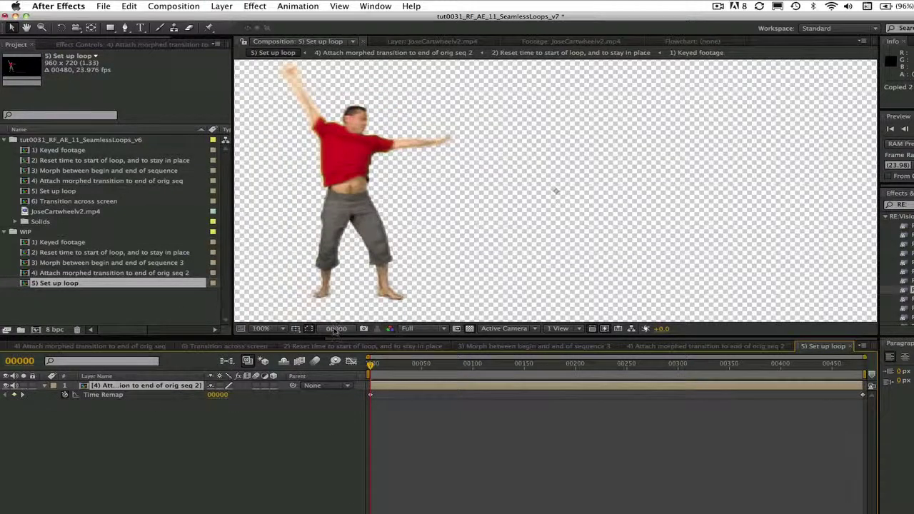
# Keyframe Time Remap to 39 at frame 37
pyautogui.click(336, 329)
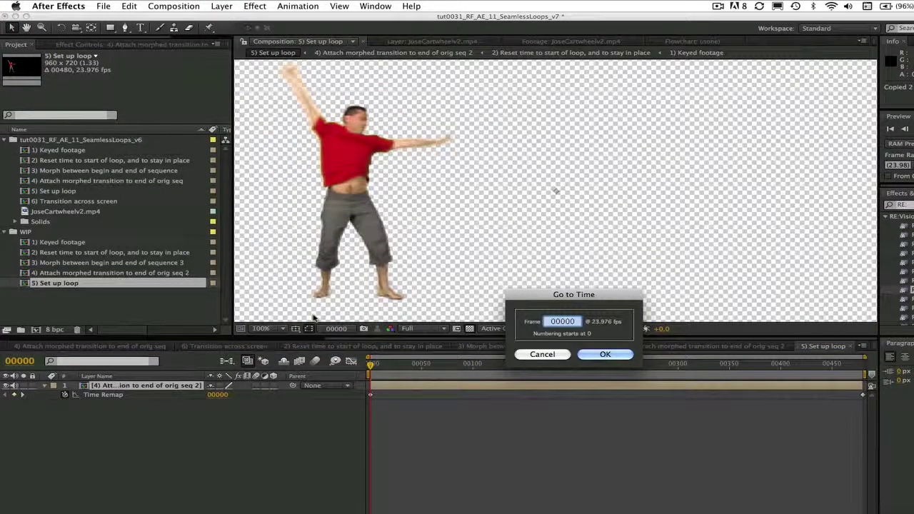
pyautogui.write('37')
pyautogui.press('Return')
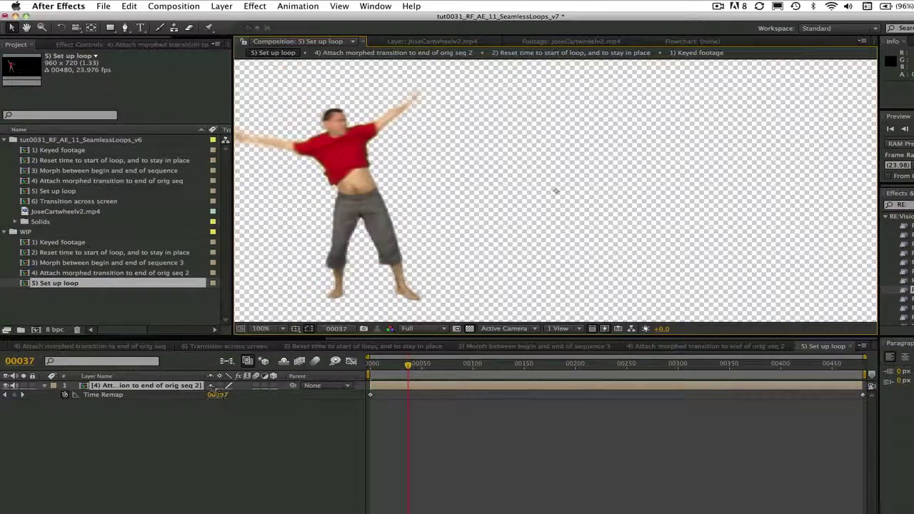
pyautogui.click(217, 394)
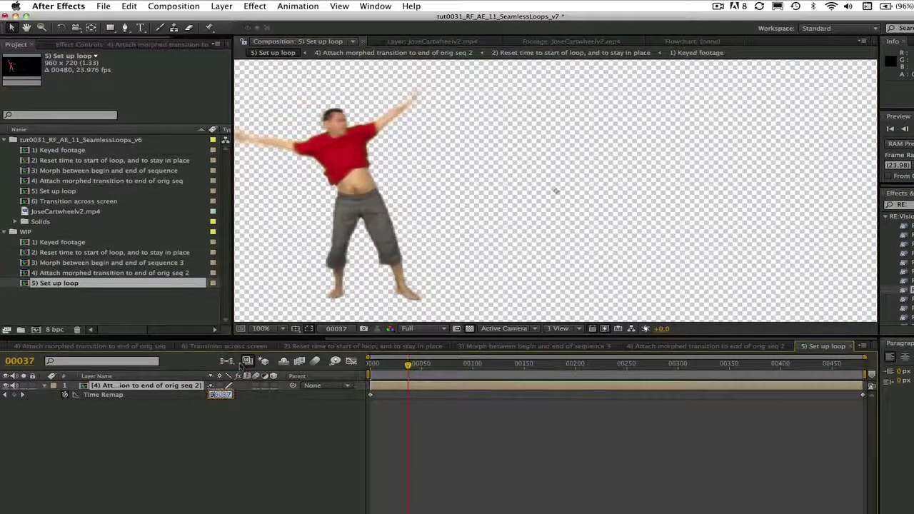
pyautogui.write('39')
pyautogui.press('Return')
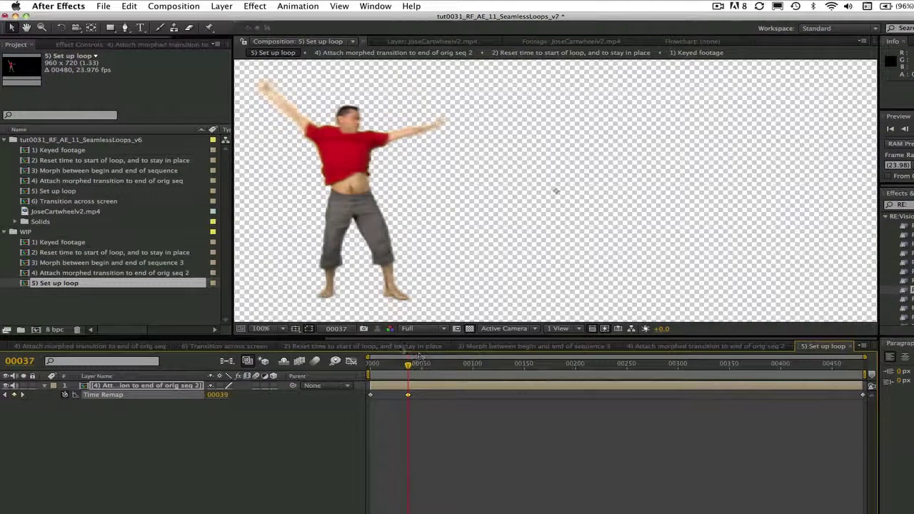
# Copy the Time Remap keyframe pair and paste it repeatedly along the timeline from frame 38 onward
pyautogui.press('pagedown')
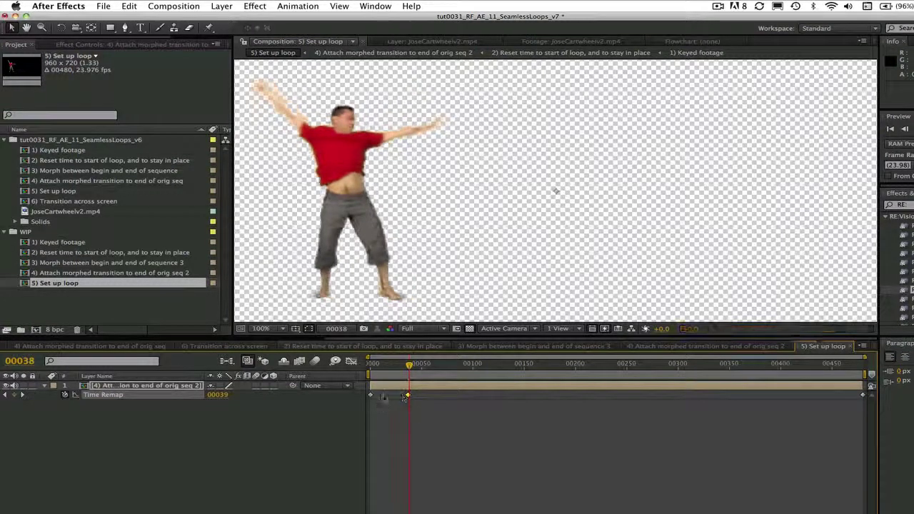
pyautogui.keyDown('shift'); pyautogui.click(371, 395); pyautogui.keyUp('shift')
pyautogui.hotkey('ctrl', 'c')
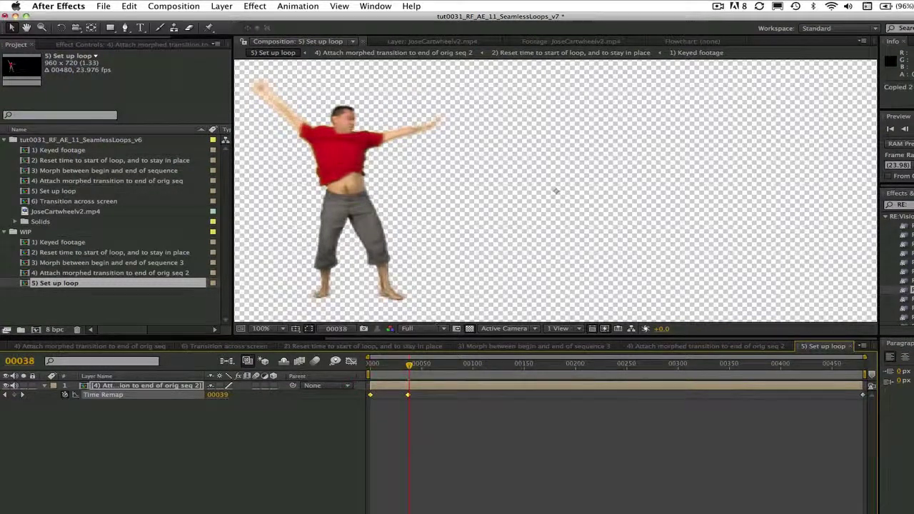
pyautogui.hotkey('ctrl', 'v')
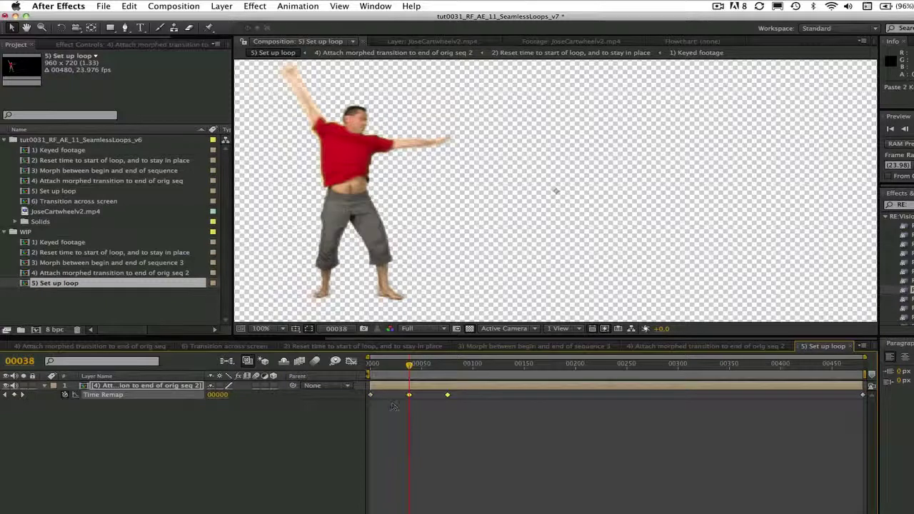
pyautogui.click(22, 395)
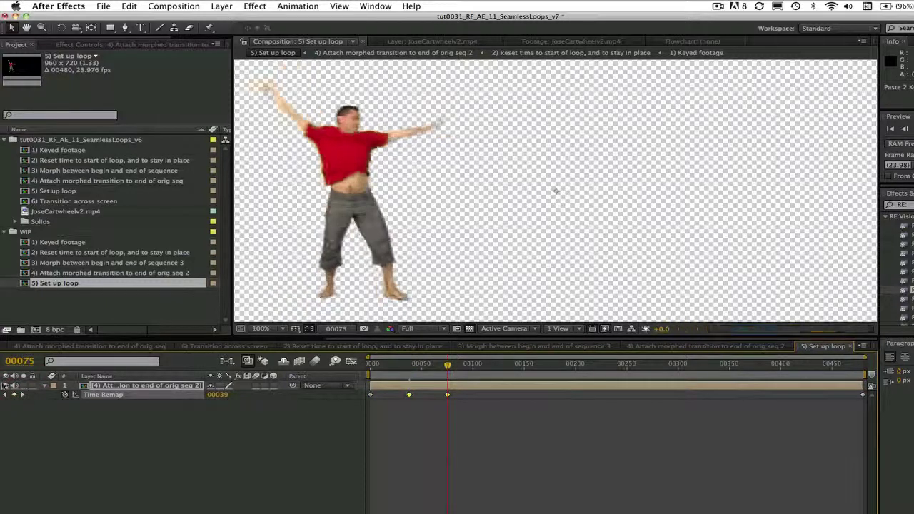
pyautogui.press('pagedown')
pyautogui.hotkey('ctrl', 'v')
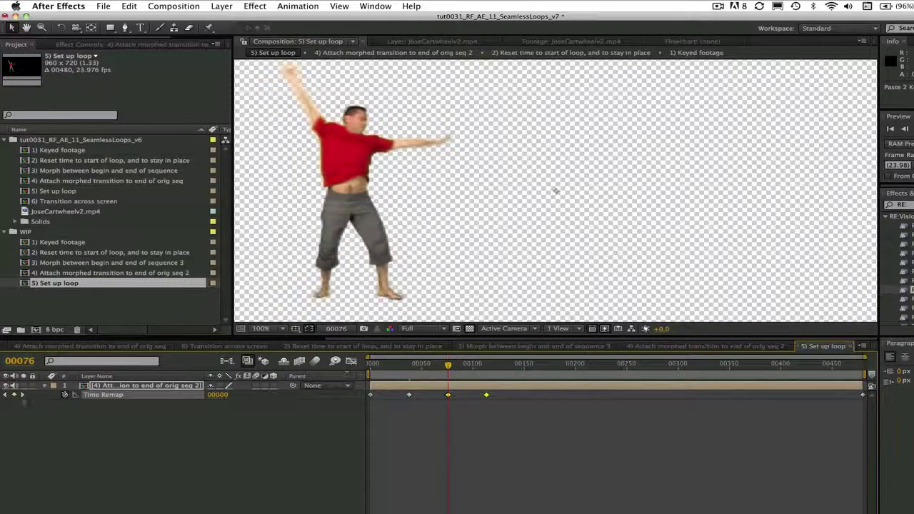
pyautogui.click(22, 394)
pyautogui.hotkey('ctrl', 'v')
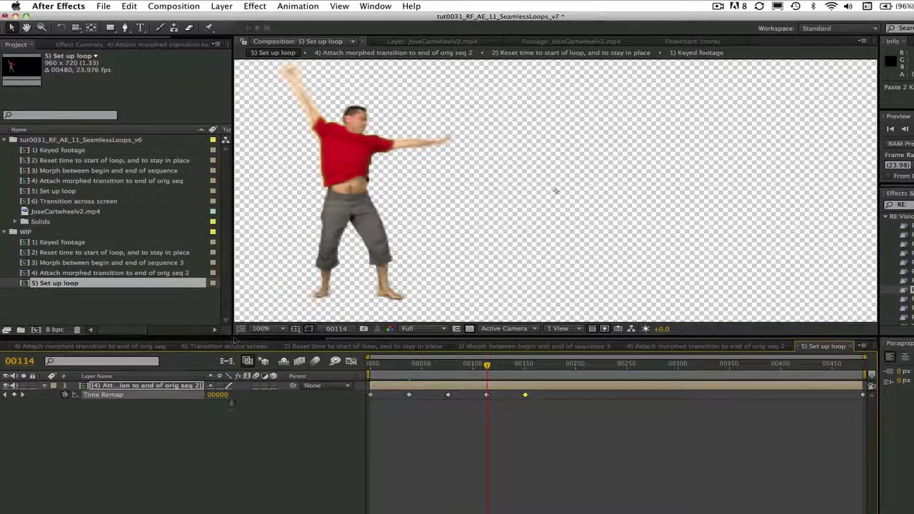
pyautogui.click(23, 394)
pyautogui.hotkey('ctrl', 'v')
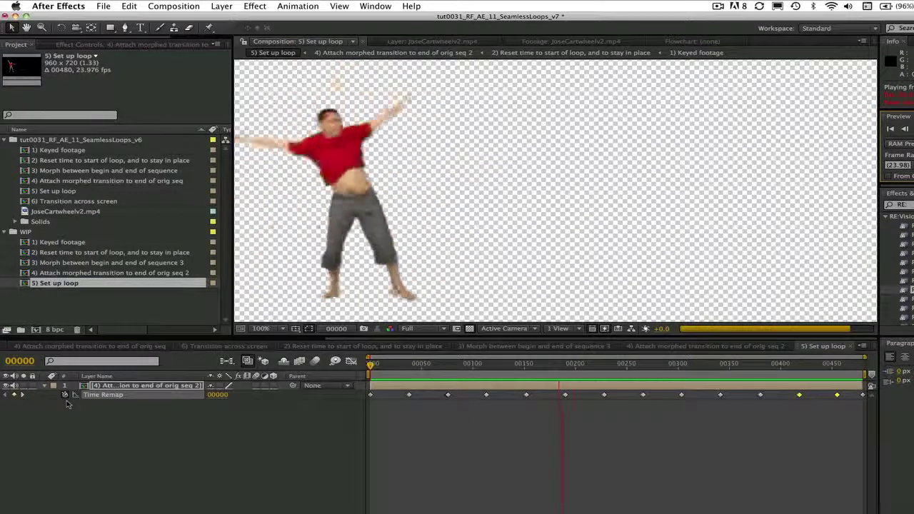
# Keyframe Position from 480, 360 to X 1073 at frame 453 so the dancer travels right
pyautogui.click(58, 405)
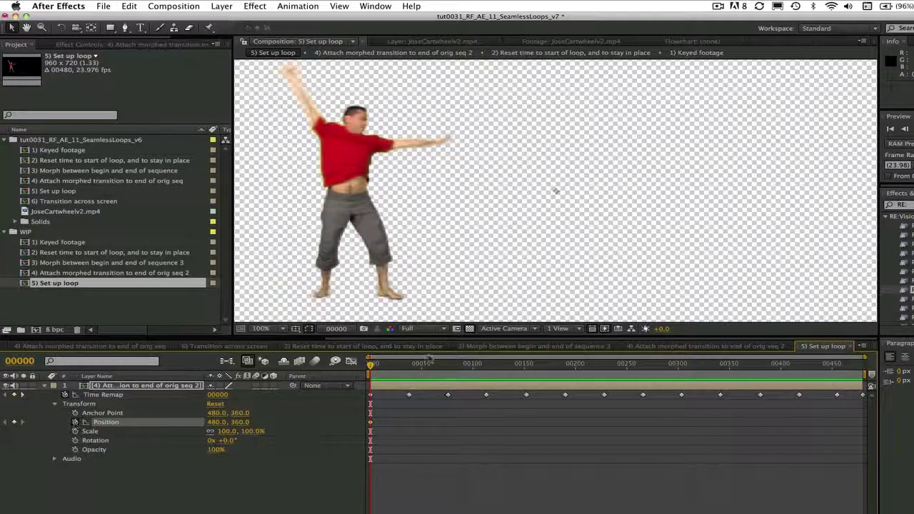
pyautogui.moveTo(370, 365); pyautogui.dragTo(907, 382)
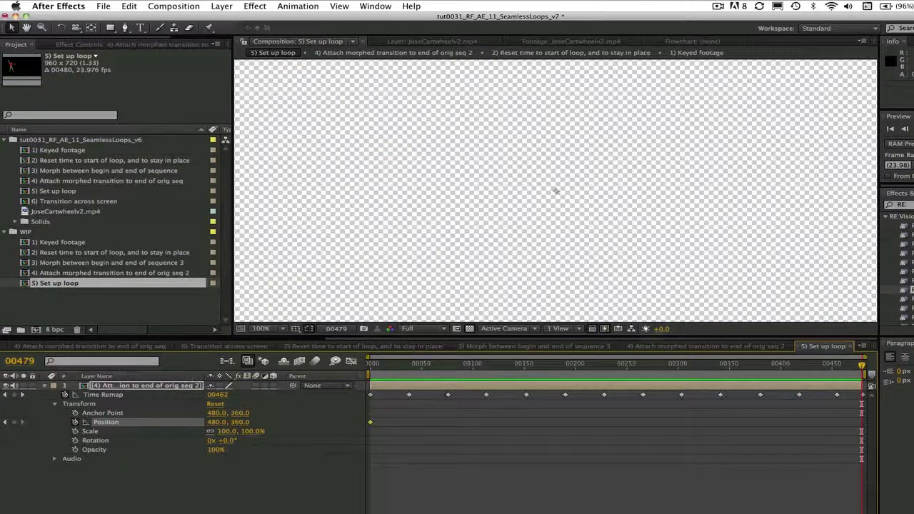
pyautogui.moveTo(856, 367); pyautogui.dragTo(837, 377)
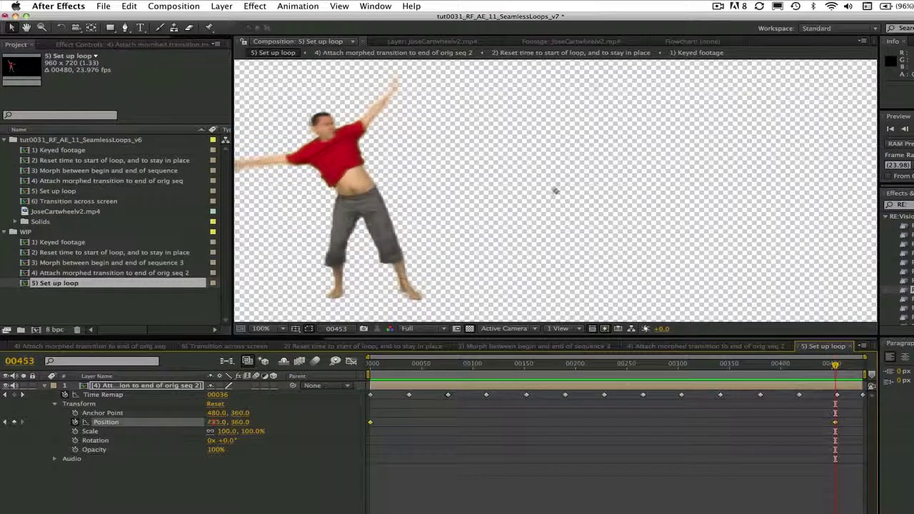
pyautogui.moveTo(212, 422); pyautogui.dragTo(551, 408)
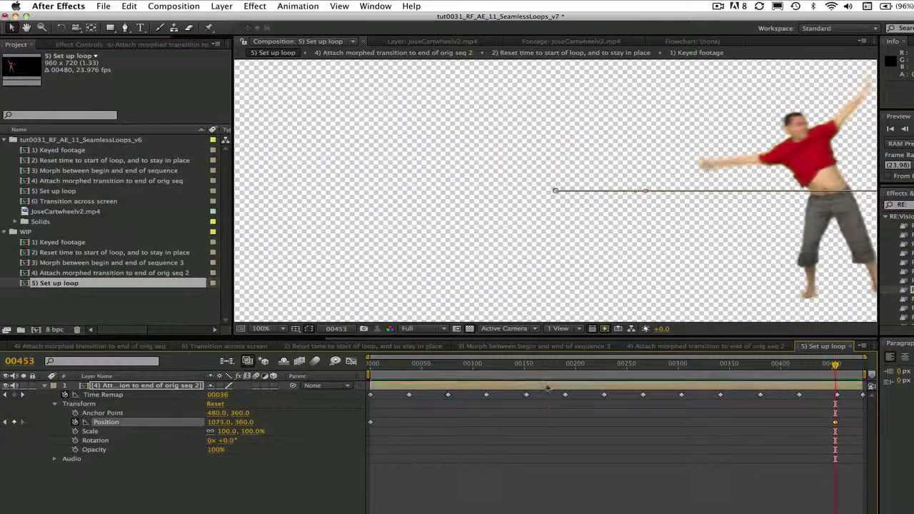